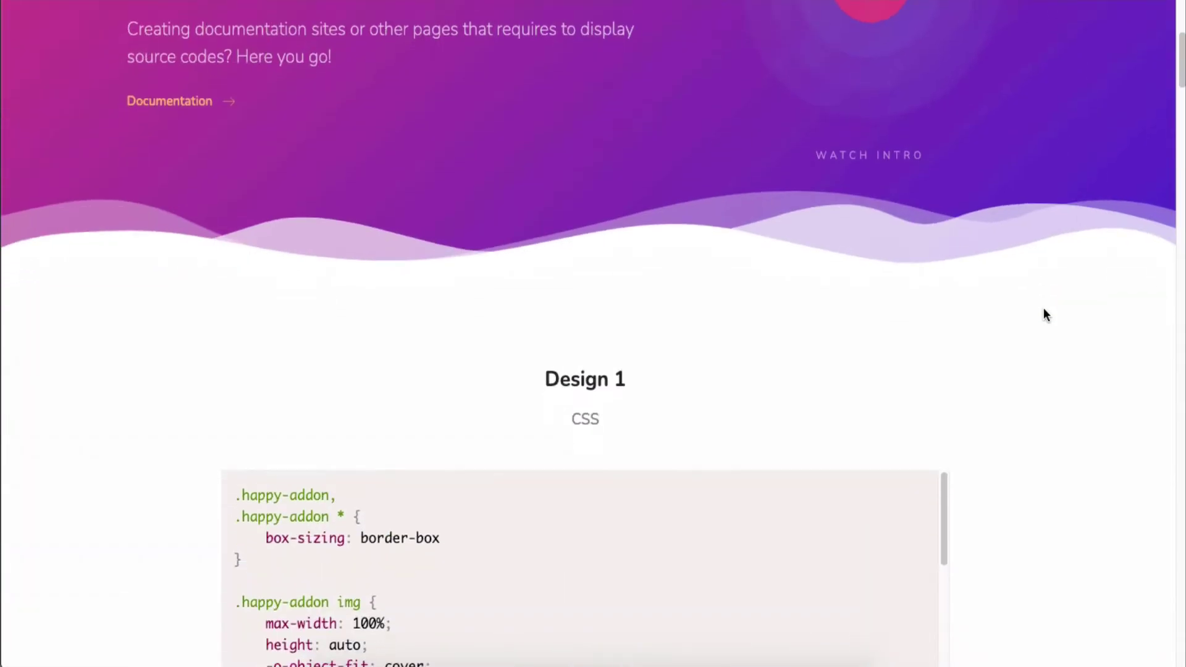
Step: Scroll through the Source Code demo page's Design examples to the footer and back up
scroll(1043, 315, "down", 5)
scroll(1044, 316, "down", 20)
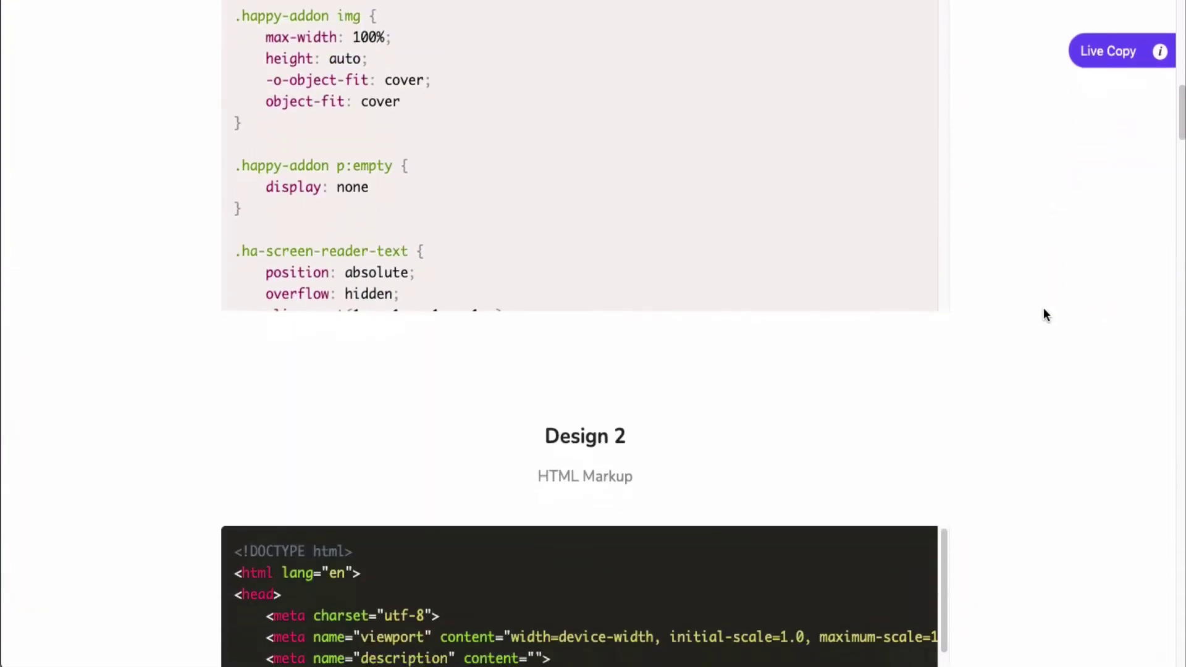
scroll(1043, 315, "down", 20)
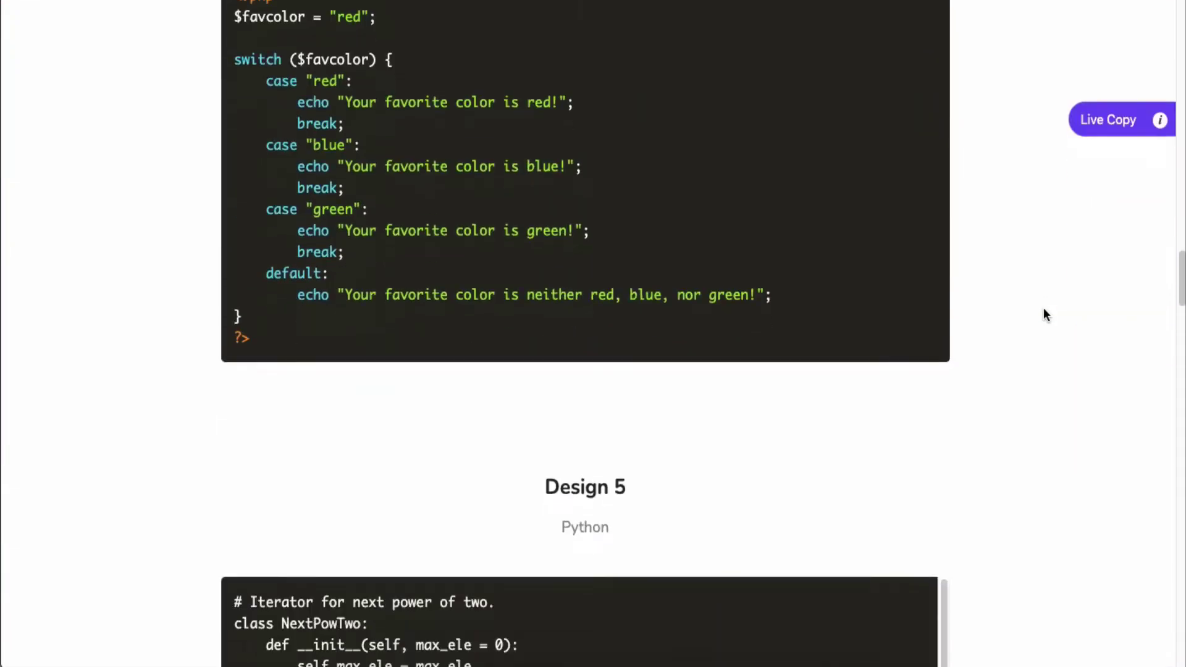
scroll(1044, 315, "down", 20)
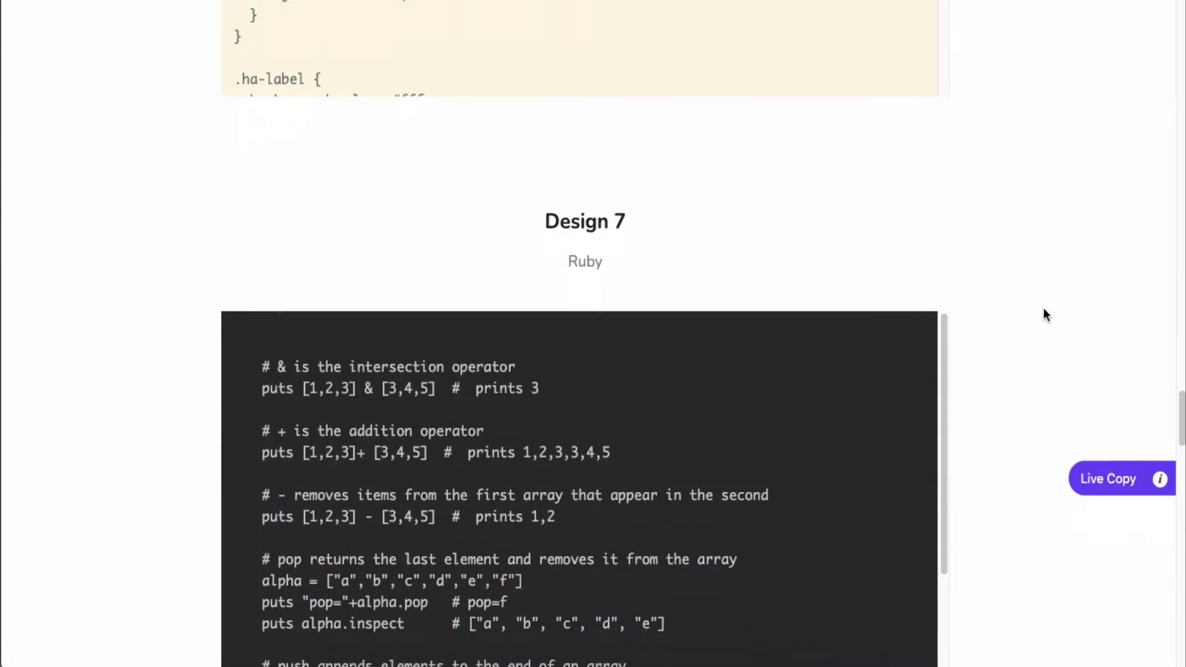
scroll(1043, 315, "down", 10)
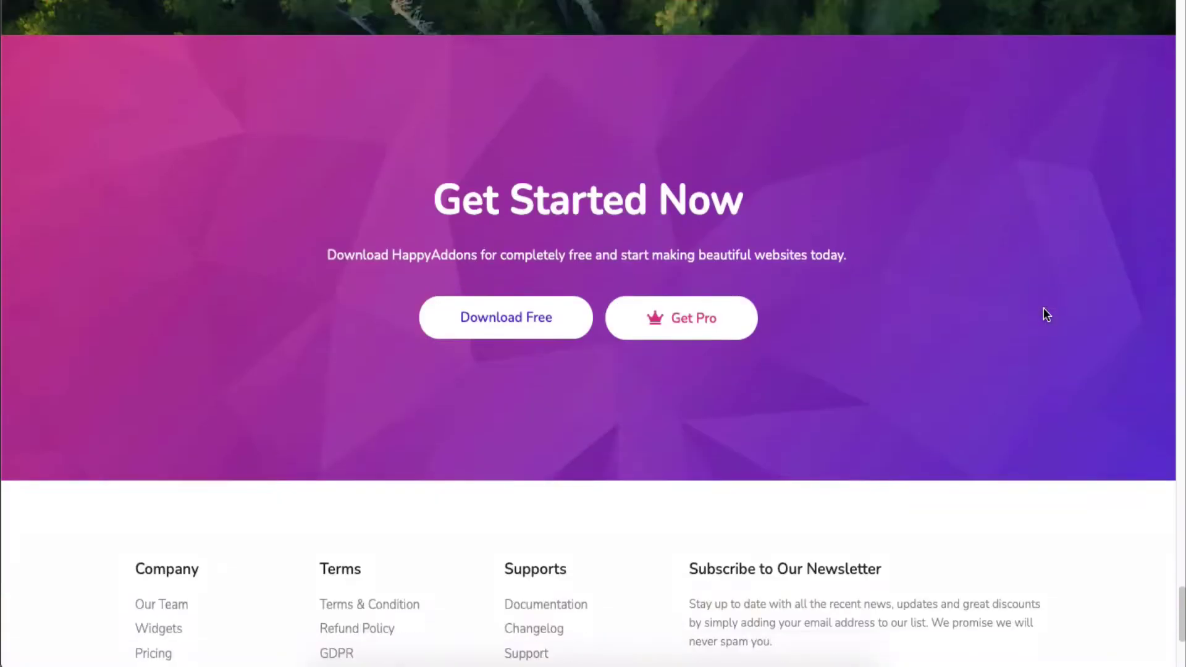
scroll(1043, 315, "up", 20)
scroll(1043, 315, "up", 20)
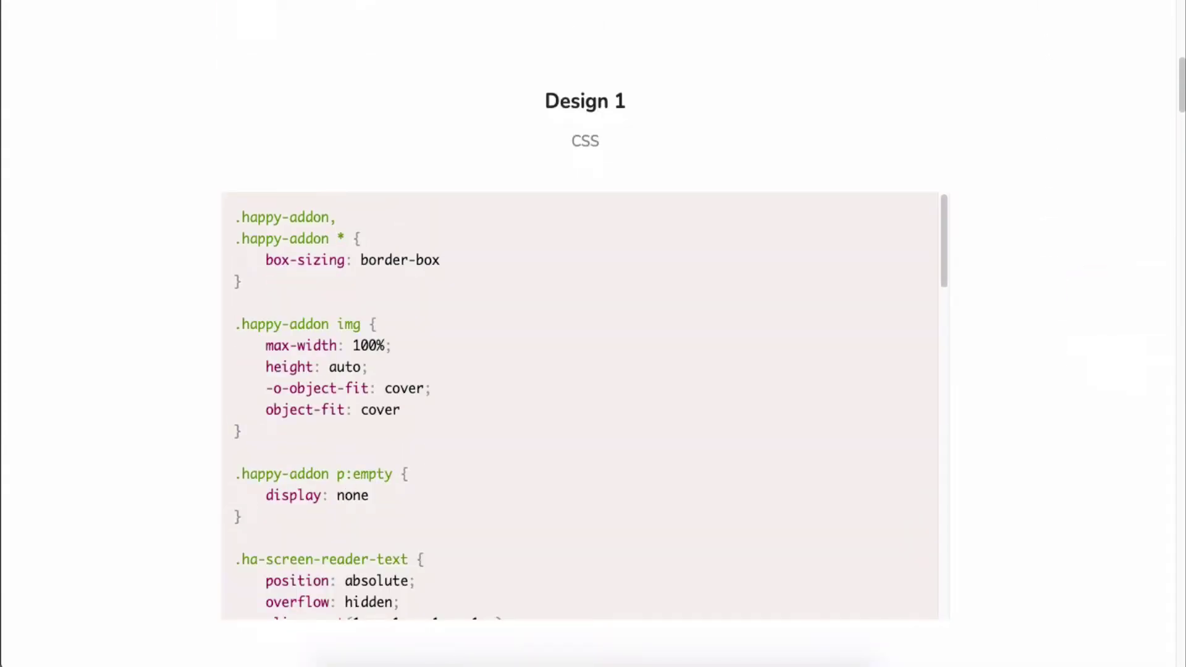
scroll(1034, 485, "up", 10)
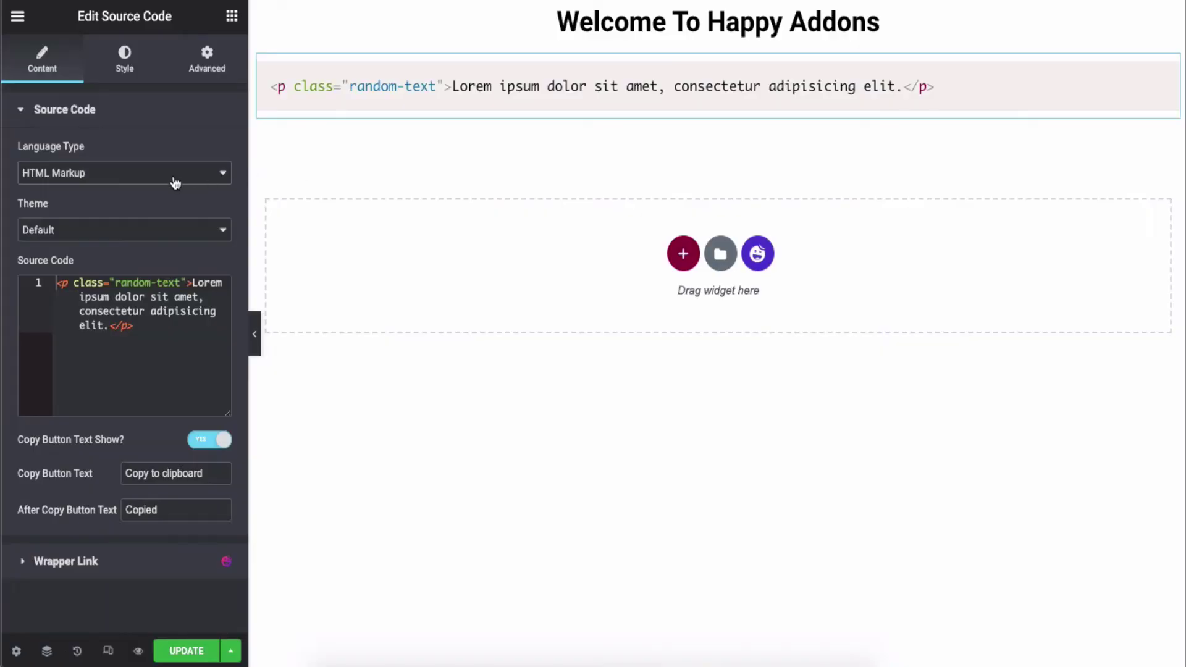
left_click(174, 183)
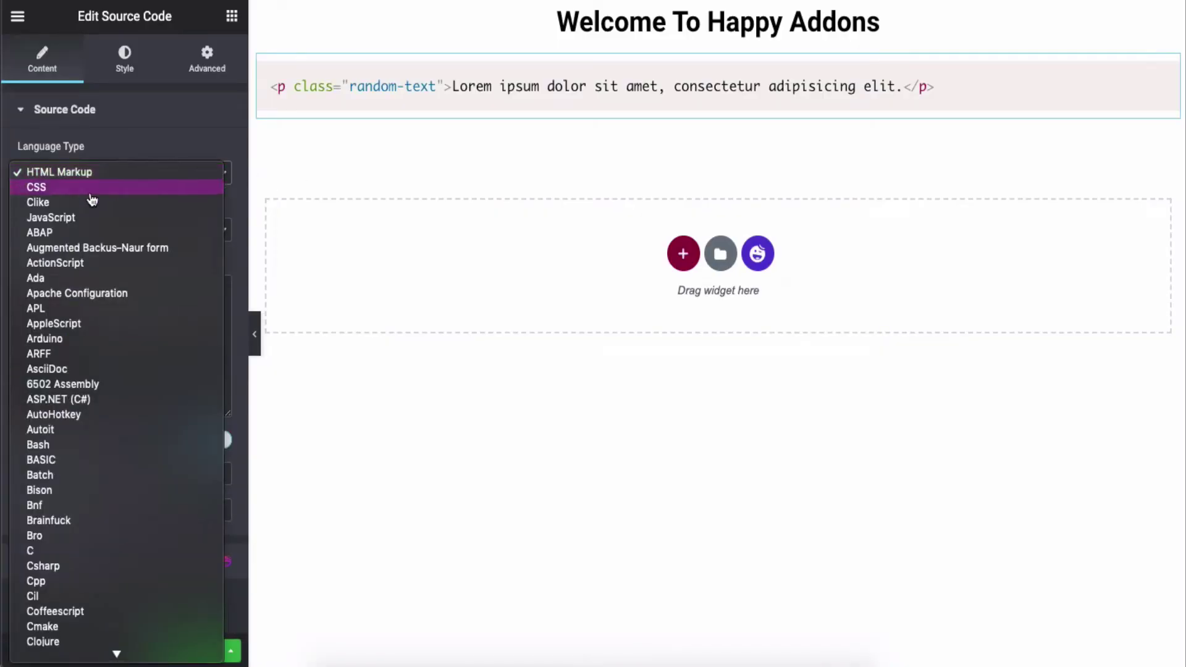
scroll(95, 259, "down", 5)
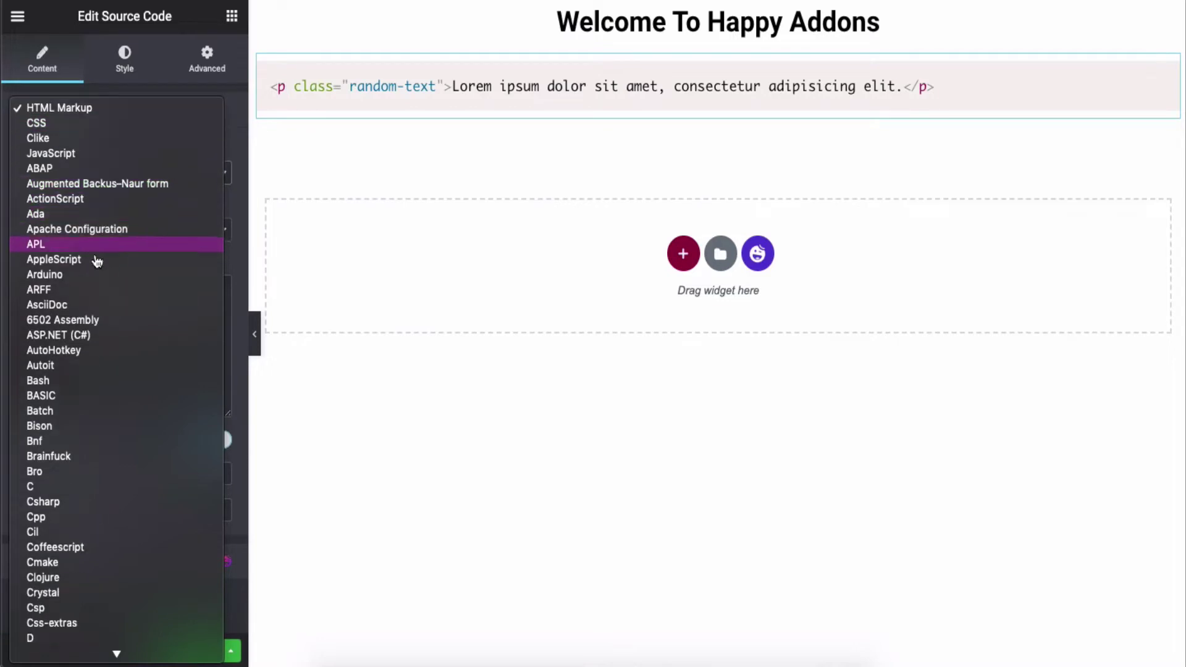
scroll(97, 296, "down", 3)
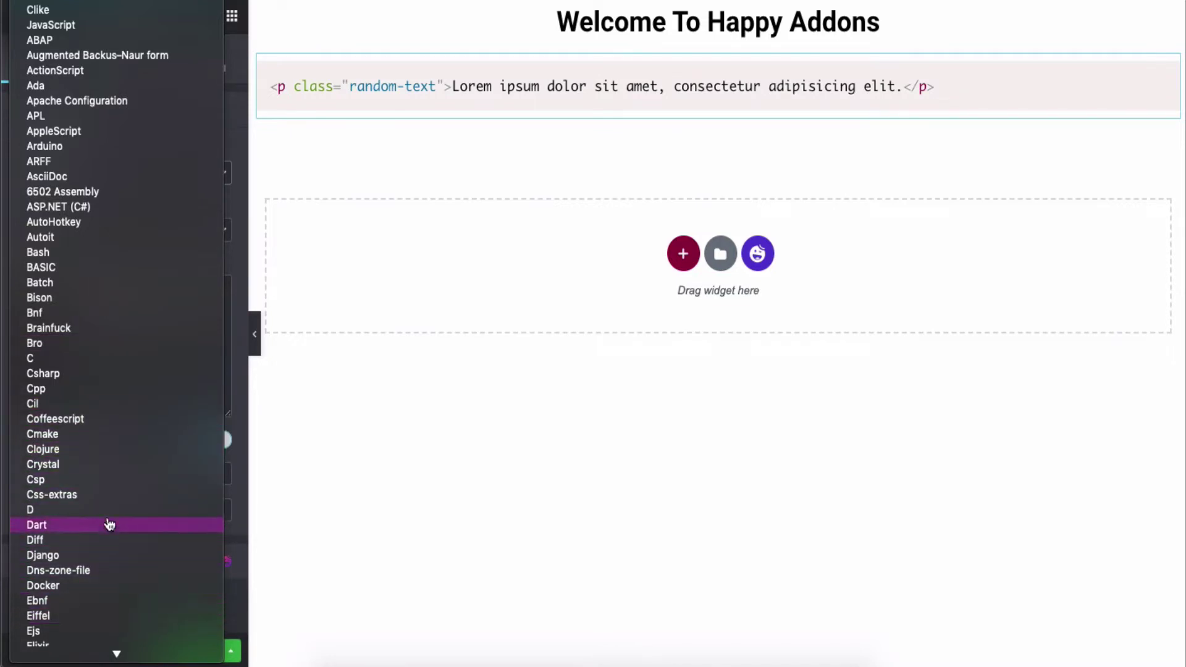
scroll(117, 474, "down", 10)
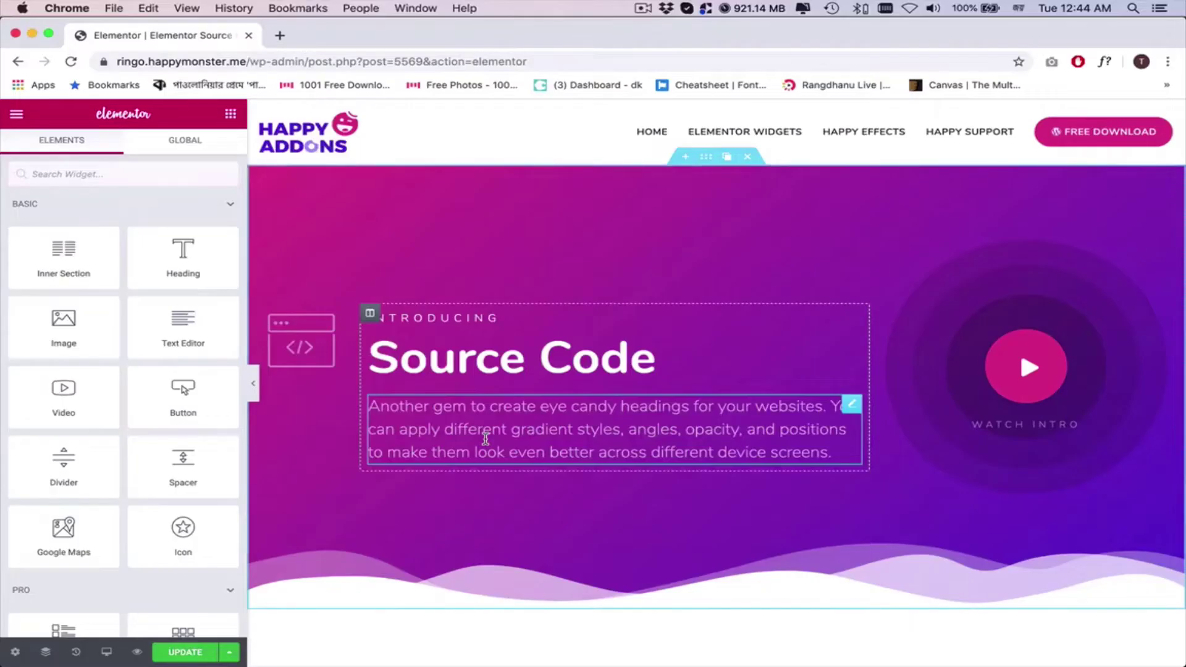
Step: Place a Source Code widget under Design 1, set its language to CSS, and select the sample code
scroll(485, 439, "down", 5)
scroll(183, 267, "down", 15)
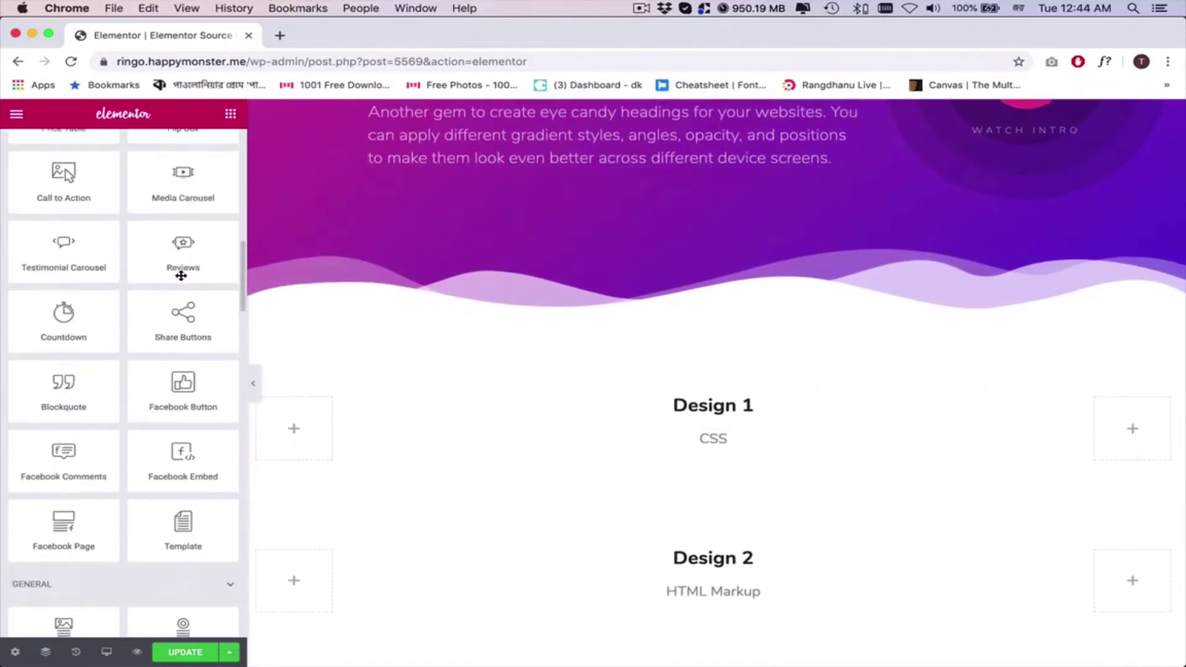
scroll(181, 276, "down", 15)
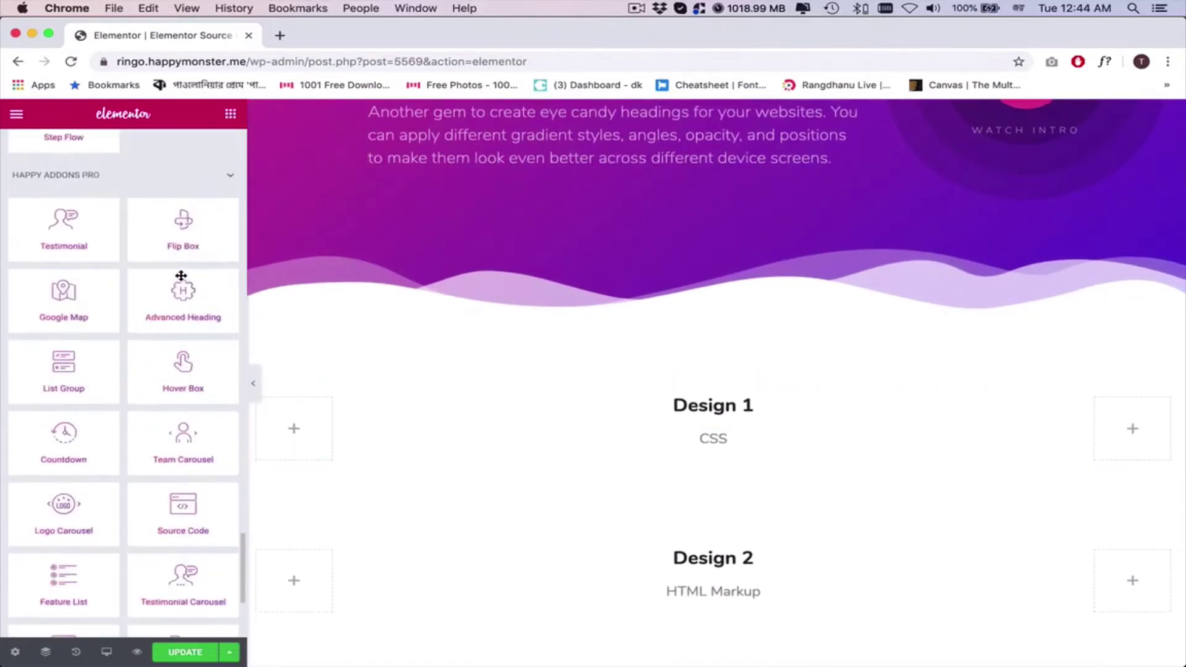
left_click_drag(184, 311, 711, 458)
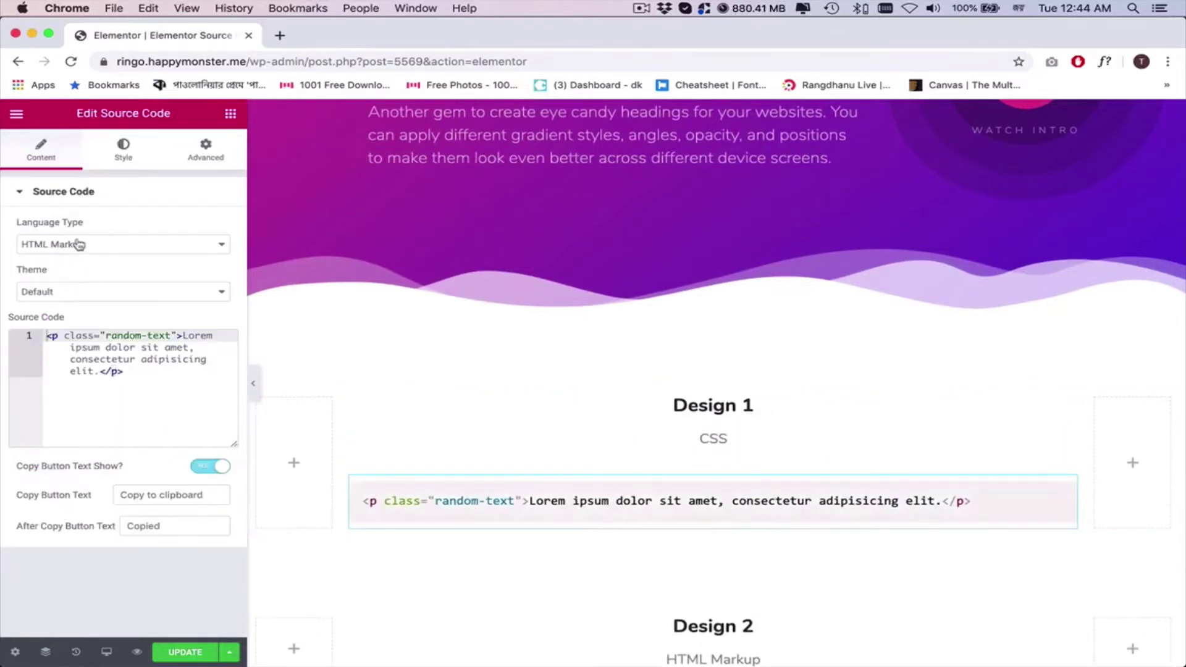
left_click(73, 248)
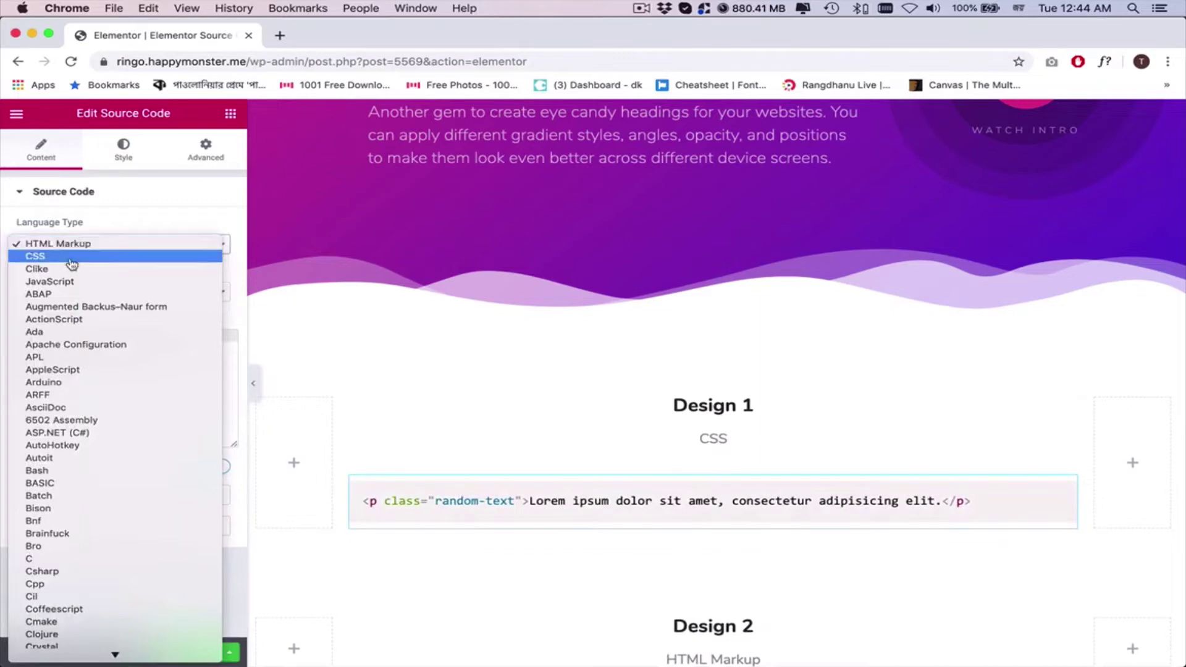
left_click(71, 257)
triple_click(125, 371)
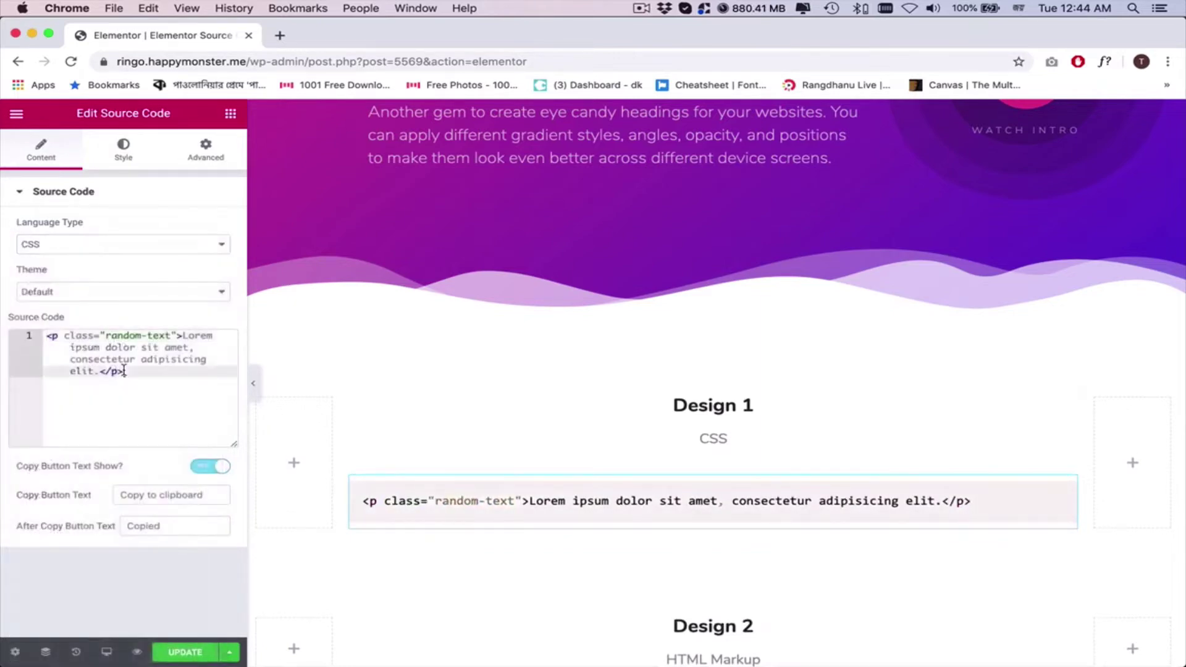
Step: Select the full CSS in the Simplenote note and copy it
key("super+Tab")
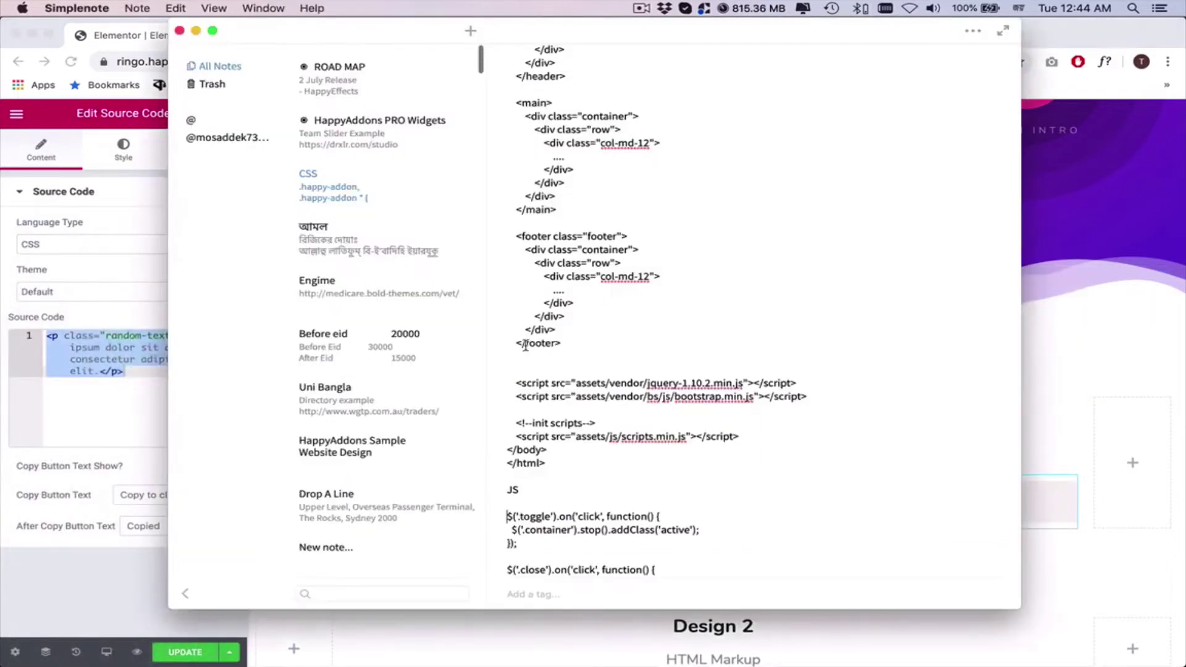
scroll(527, 73, "up", 10)
left_click_drag(507, 82, 680, 380)
scroll(679, 383, "down", 5)
scroll(680, 383, "down", 10)
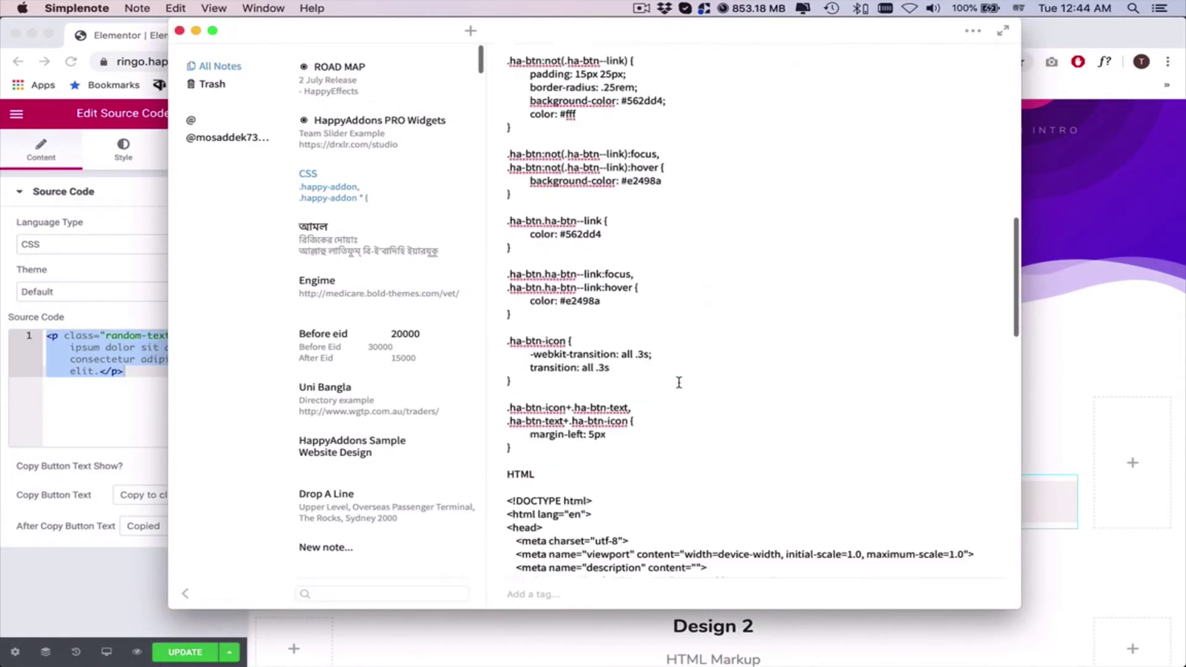
left_click(521, 402, "shift")
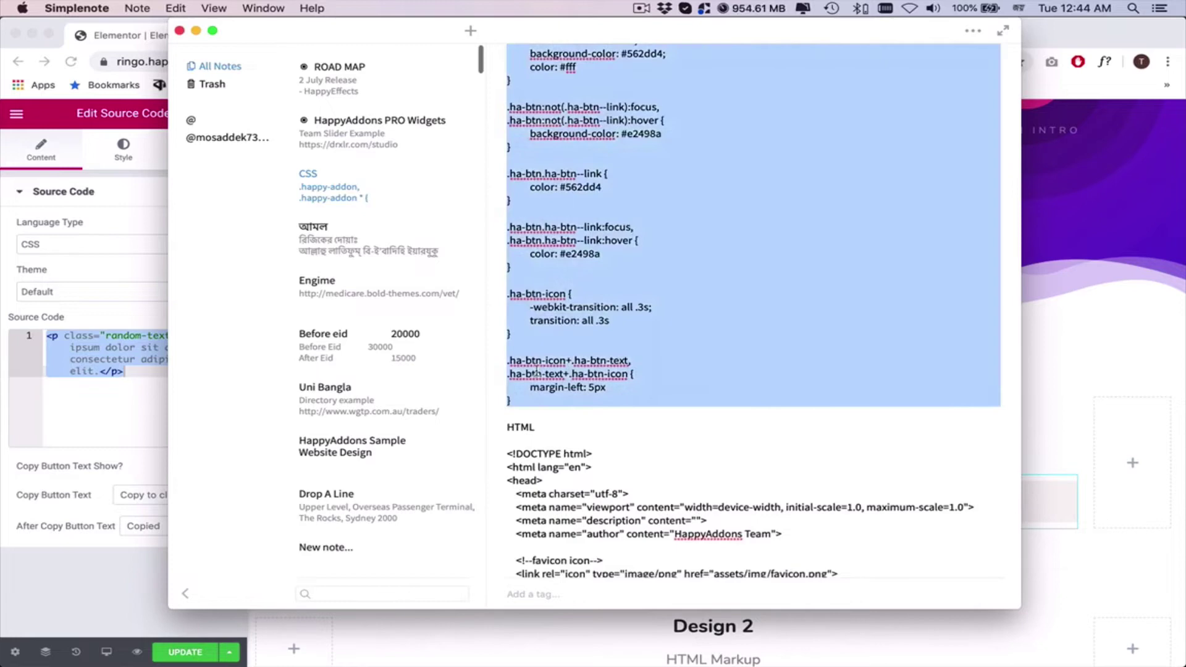
right_click(538, 374)
left_click(564, 423)
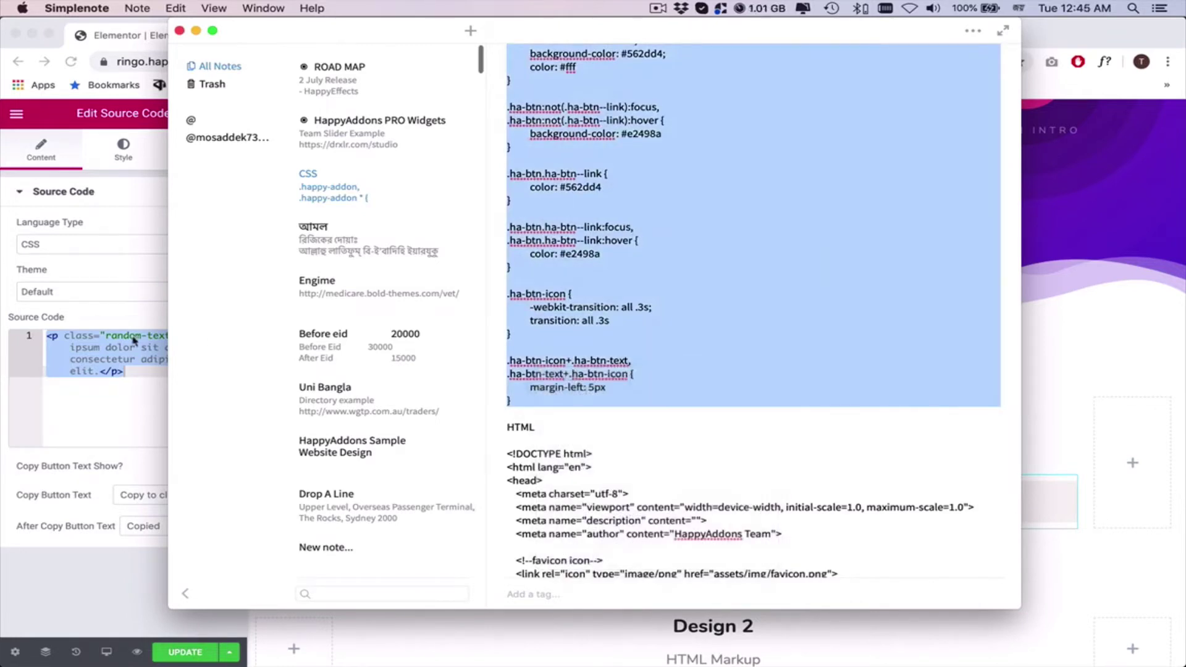
Step: Paste the copied CSS over the sample snippet in the Design 1 code block
left_click(124, 371)
key("super+v")
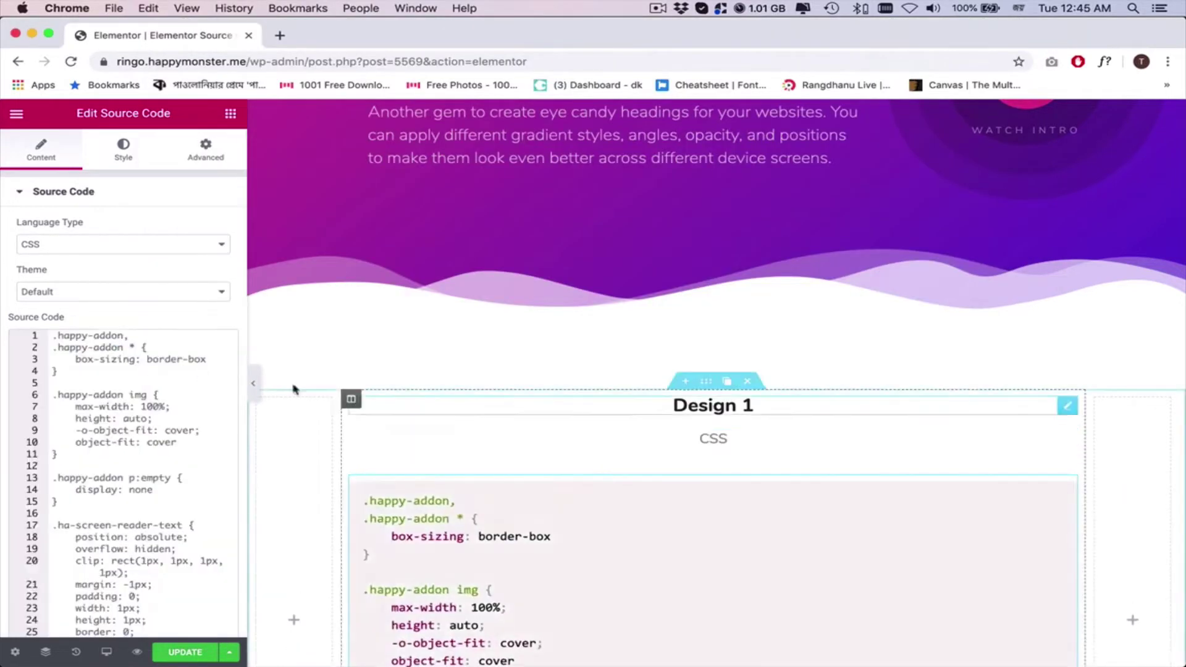
scroll(862, 374, "down", 4)
scroll(546, 373, "down", 1)
scroll(784, 284, "up", 2)
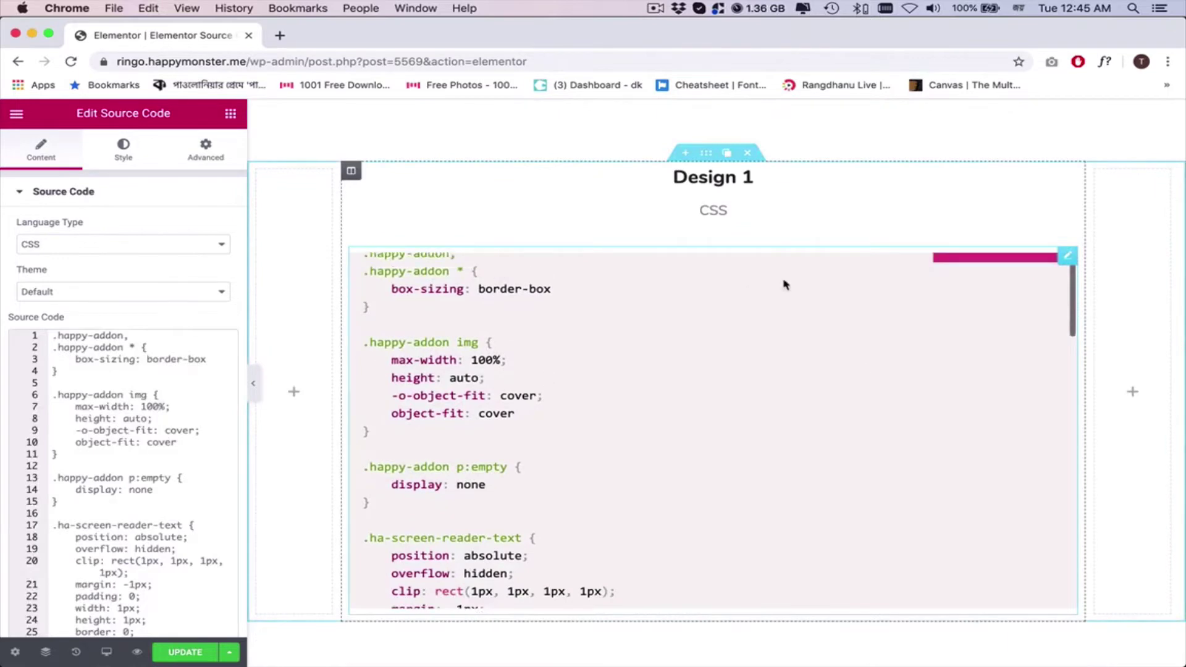
Step: Preview the Coy, Dark, Funky and Okaidia themes on the Design 1 CSS block
left_click(97, 293)
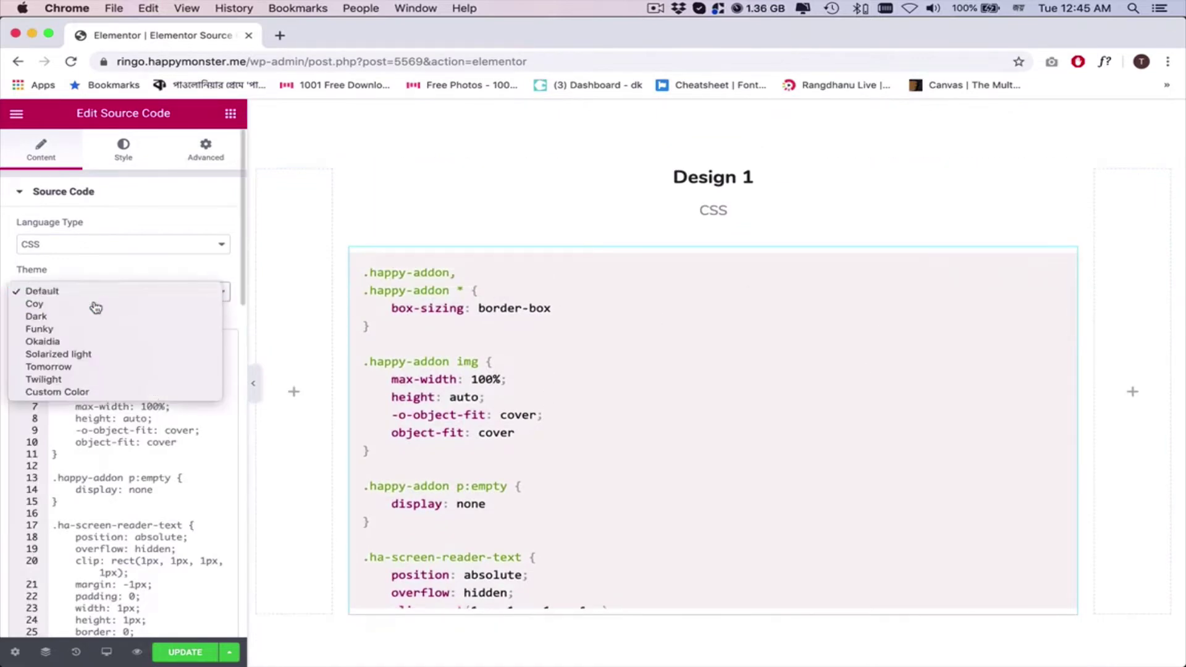
left_click(94, 306)
scroll(726, 419, "down", 10)
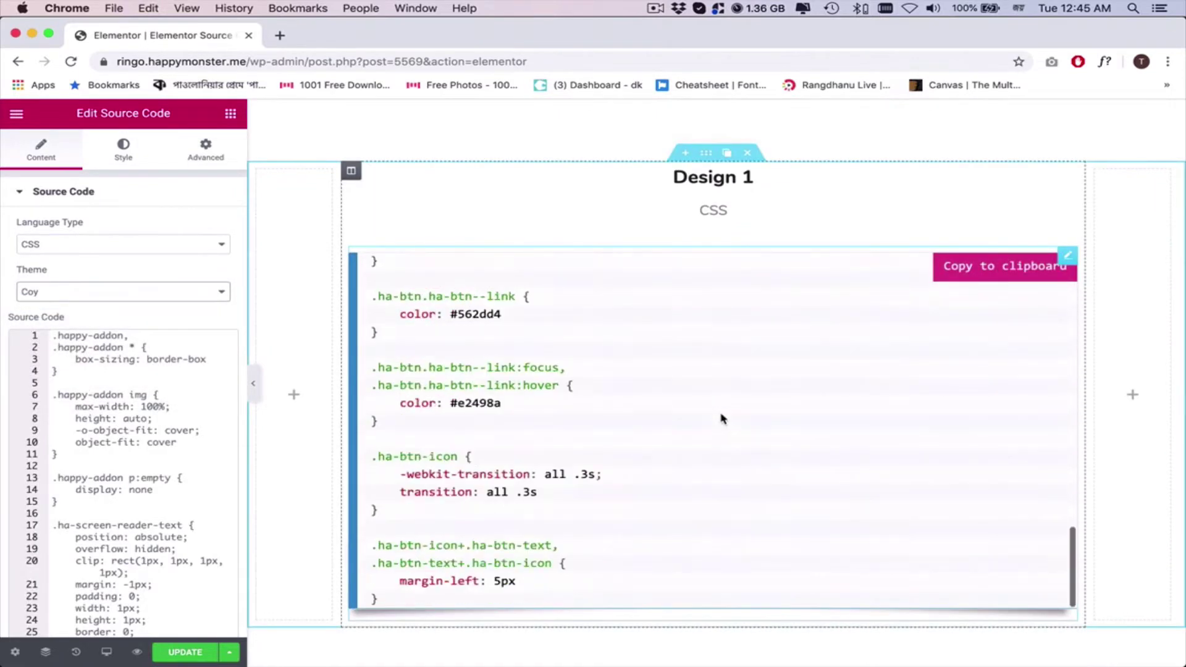
scroll(720, 415, "up", 10)
left_click(92, 292)
left_click(89, 304)
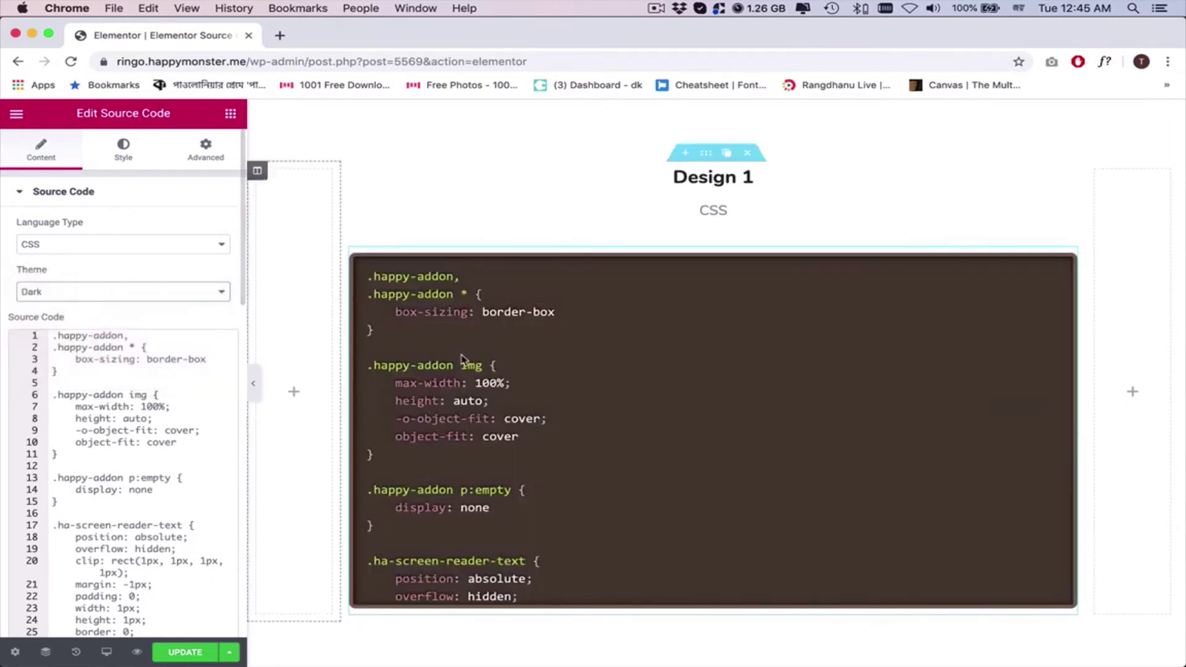
left_click(64, 297)
left_click(67, 306)
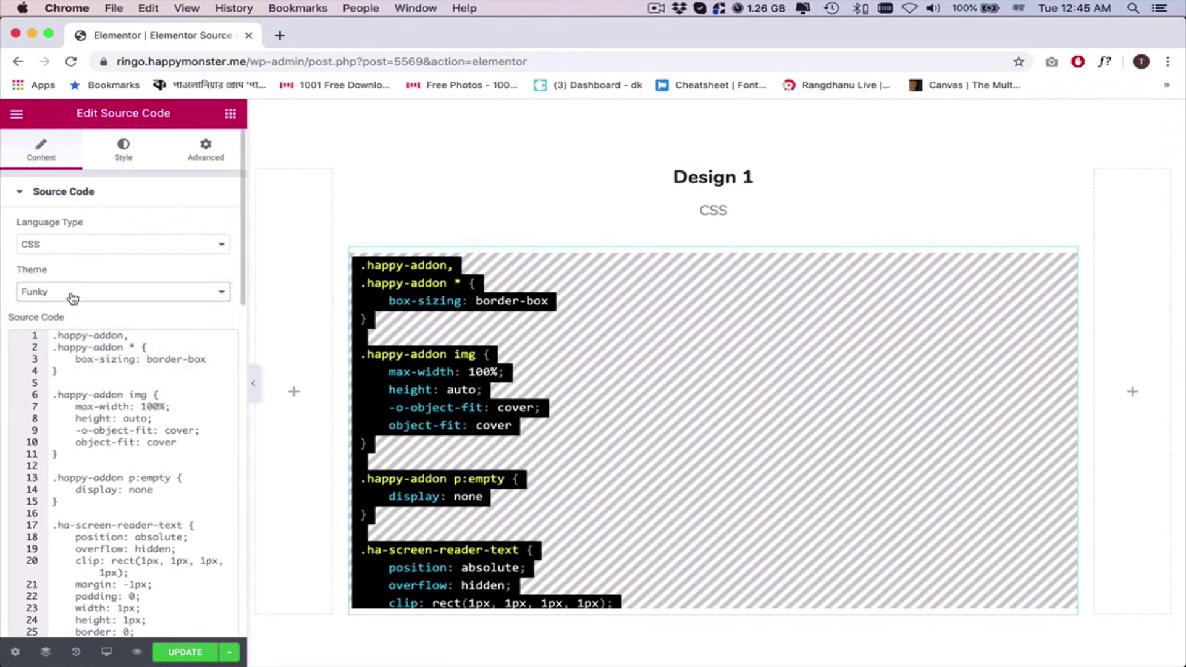
left_click(71, 295)
left_click(73, 304)
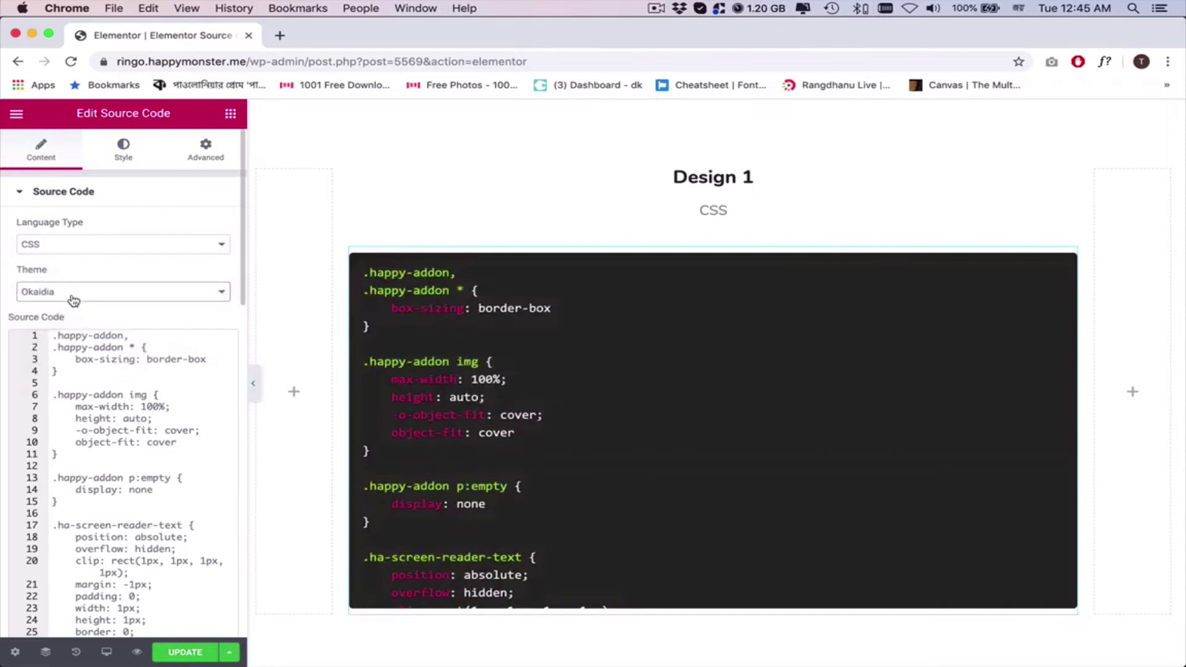
Step: Try the Solarized light, Tomorrow and Twilight themes, then restore the Default theme
left_click(74, 299)
left_click(74, 305)
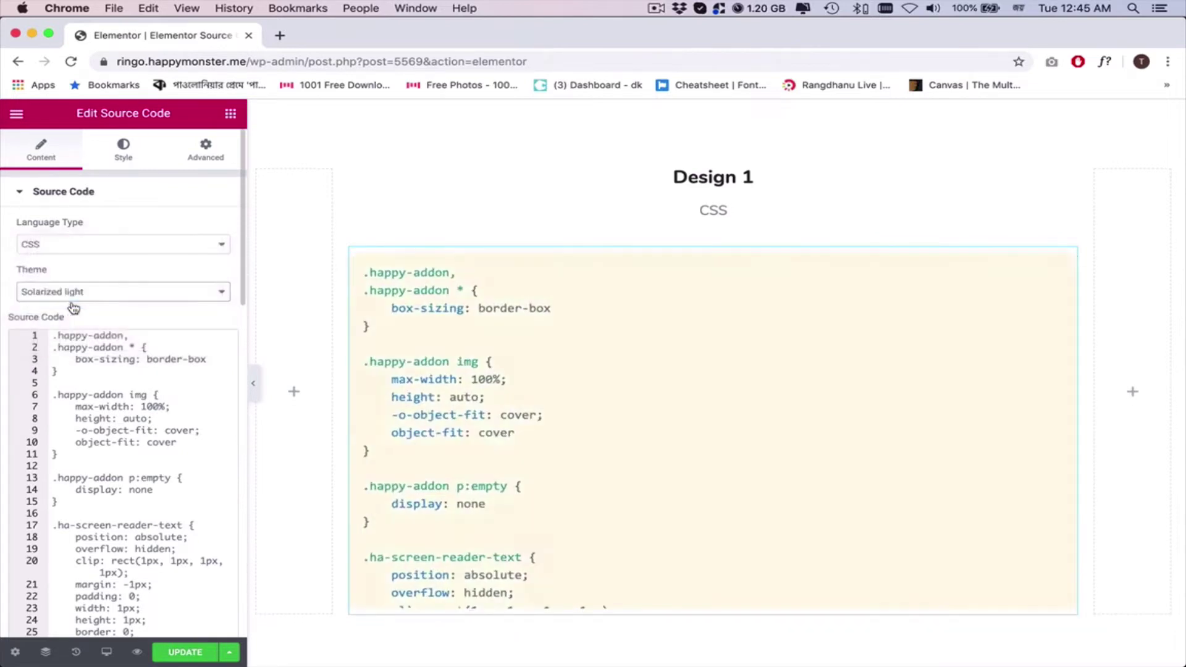
left_click(74, 299)
left_click(74, 303)
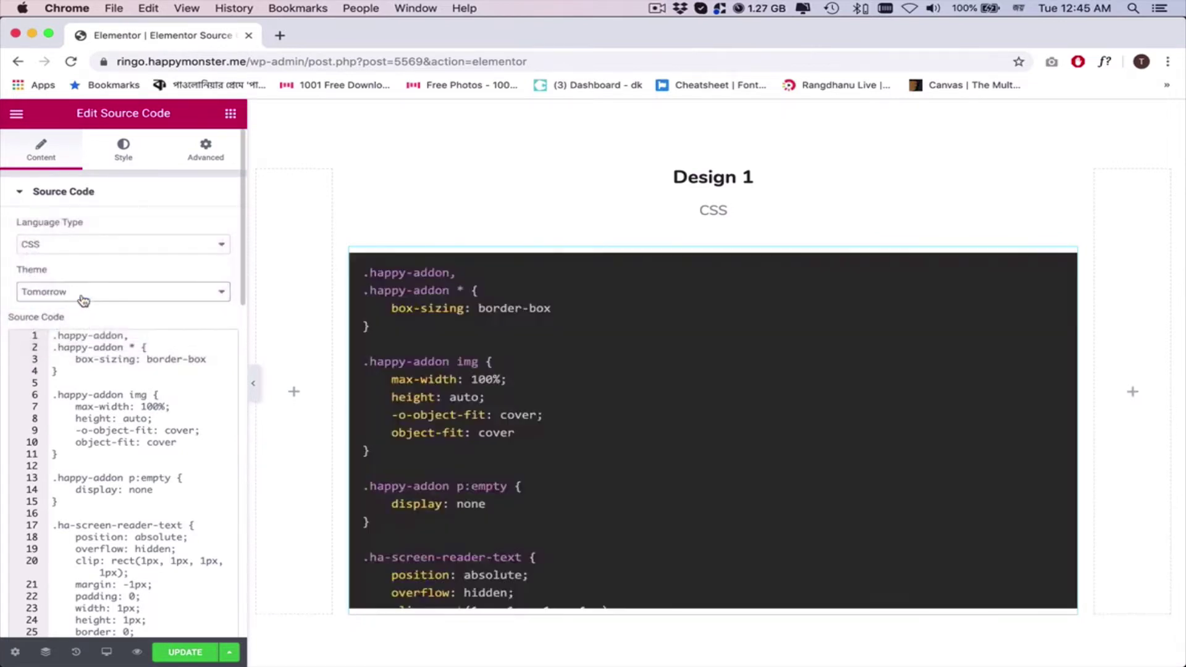
left_click(80, 298)
left_click(82, 304)
left_click(84, 300)
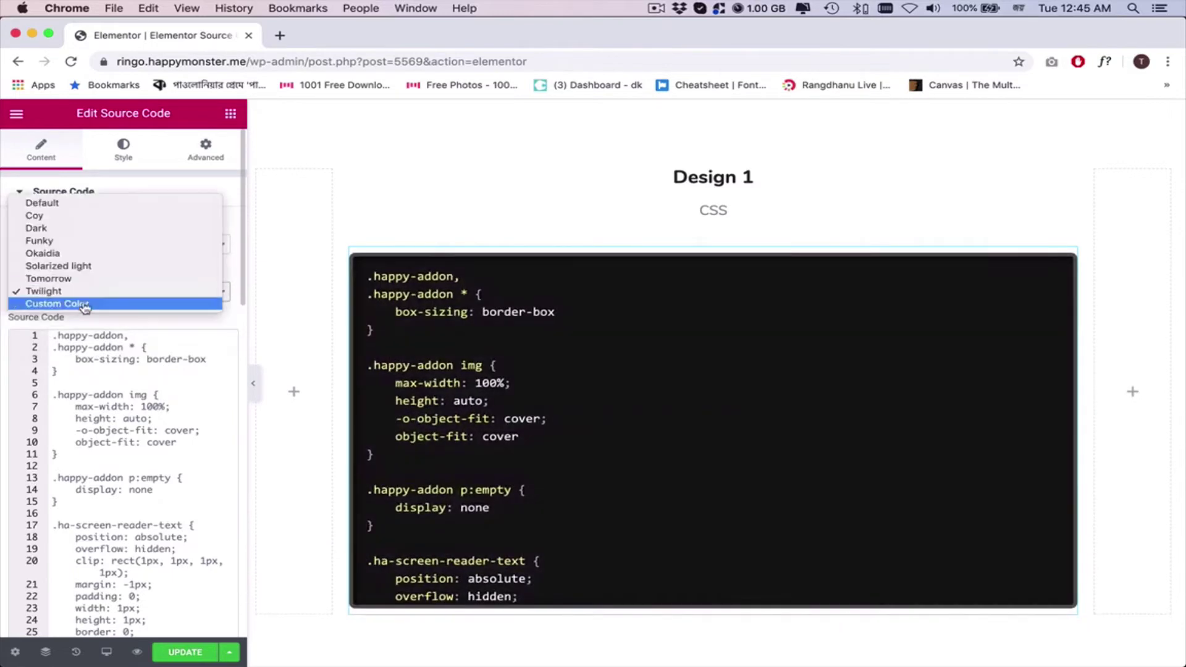
left_click(87, 202)
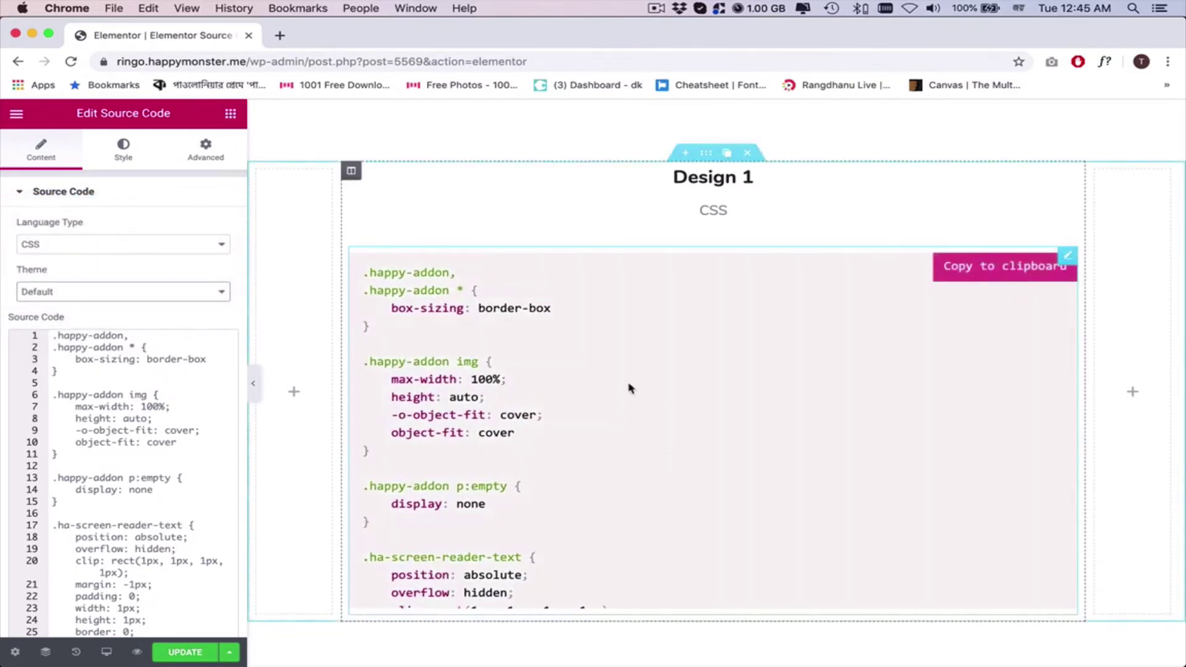
Step: Return to the widget list and scroll down to the Source Code widget
scroll(634, 387, "down", 4)
scroll(313, 304, "down", 8)
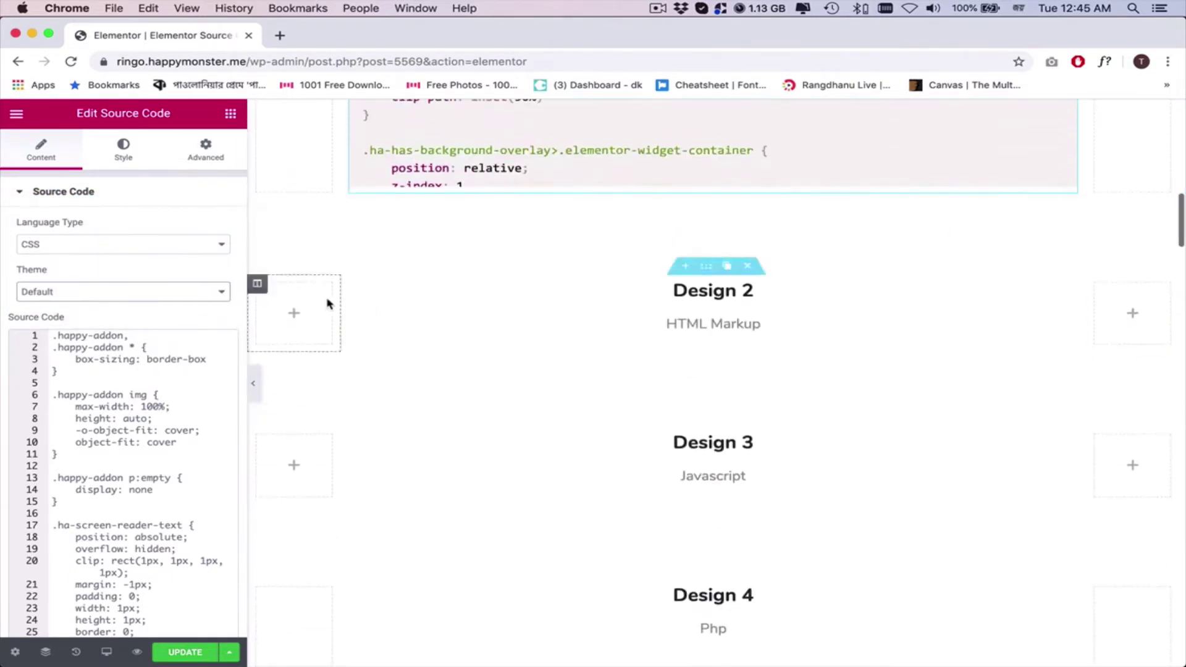
left_click(230, 115)
scroll(199, 310, "down", 15)
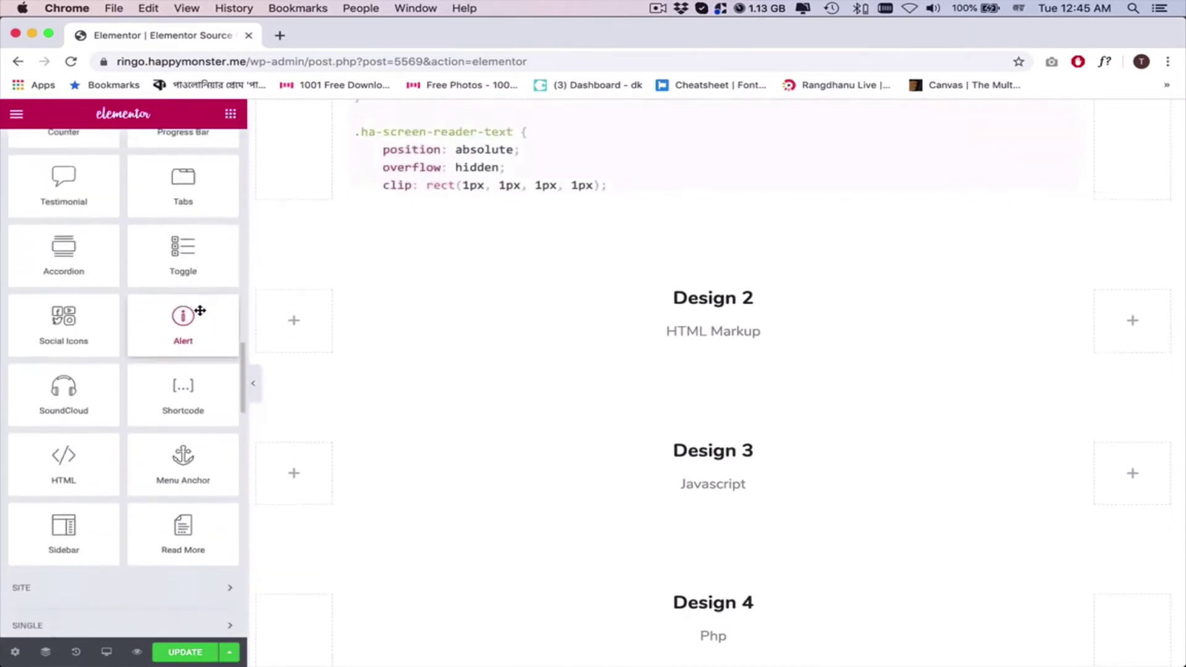
scroll(199, 310, "down", 10)
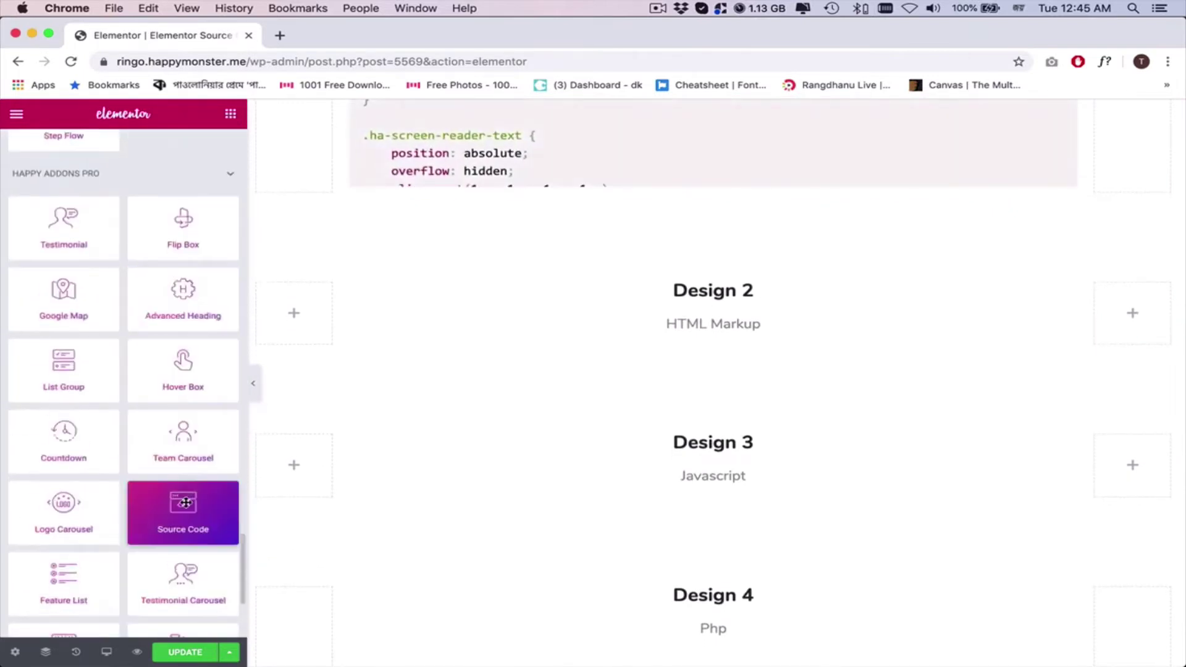
Step: Drop a Source Code widget into Design 2, then select the HTML sample from <!DOCTYPE html> to </html> in Simplenote
left_click_drag(183, 513, 742, 346)
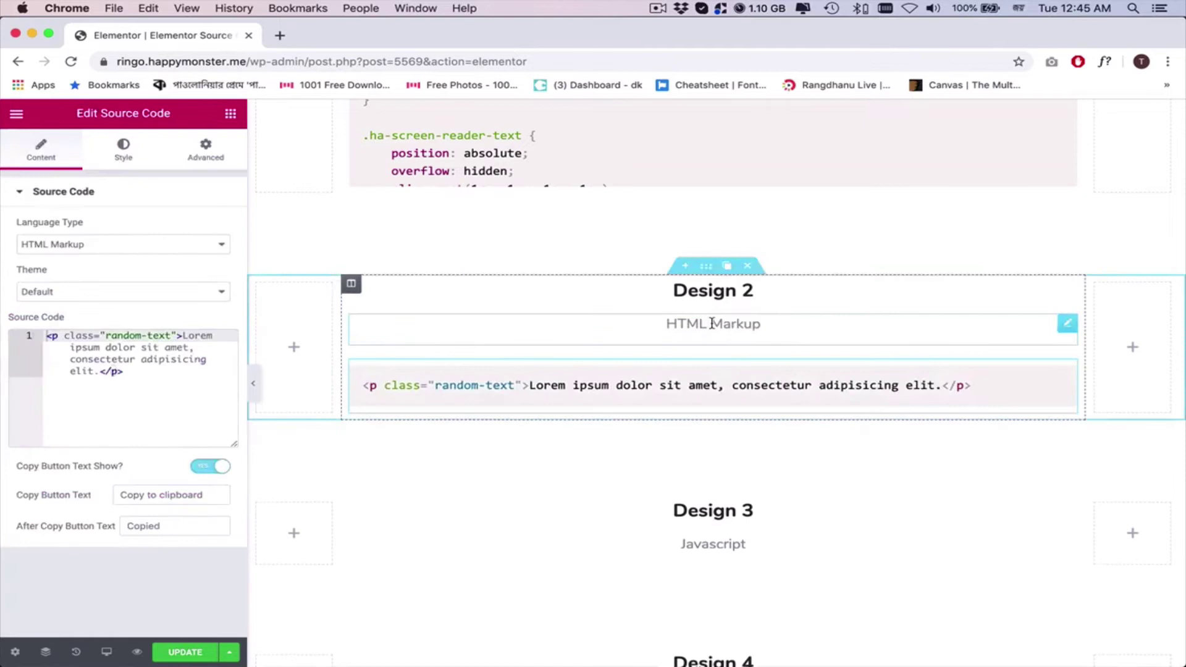
key("super+Tab")
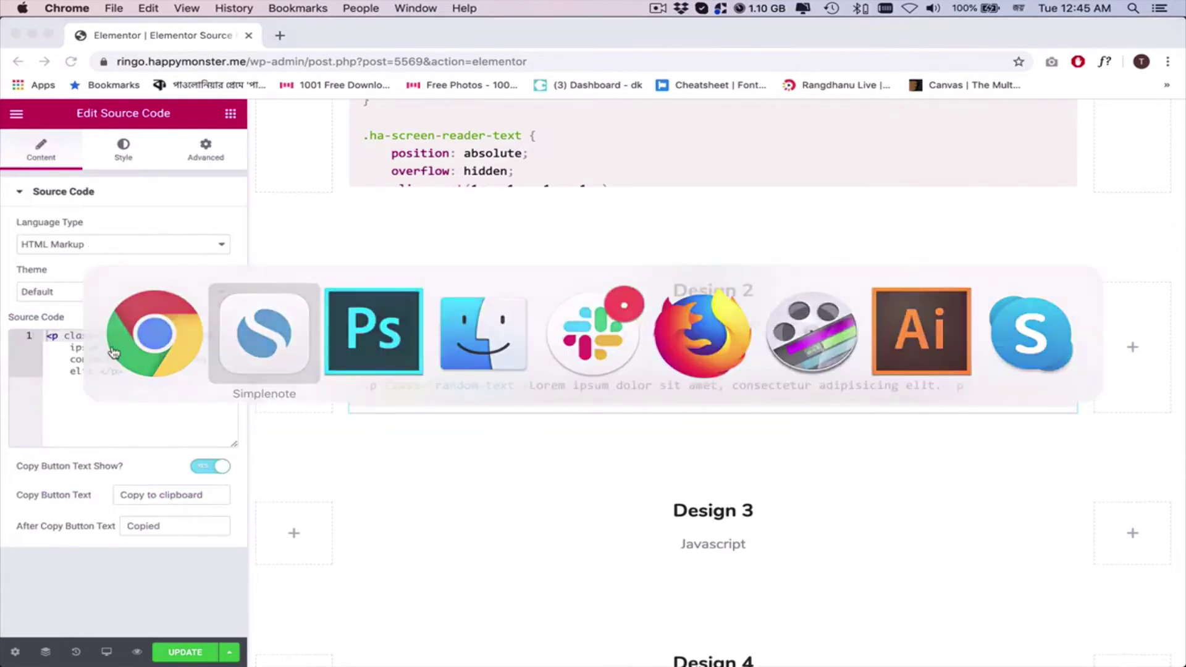
left_click_drag(501, 453, 553, 528)
scroll(572, 519, "down", 5)
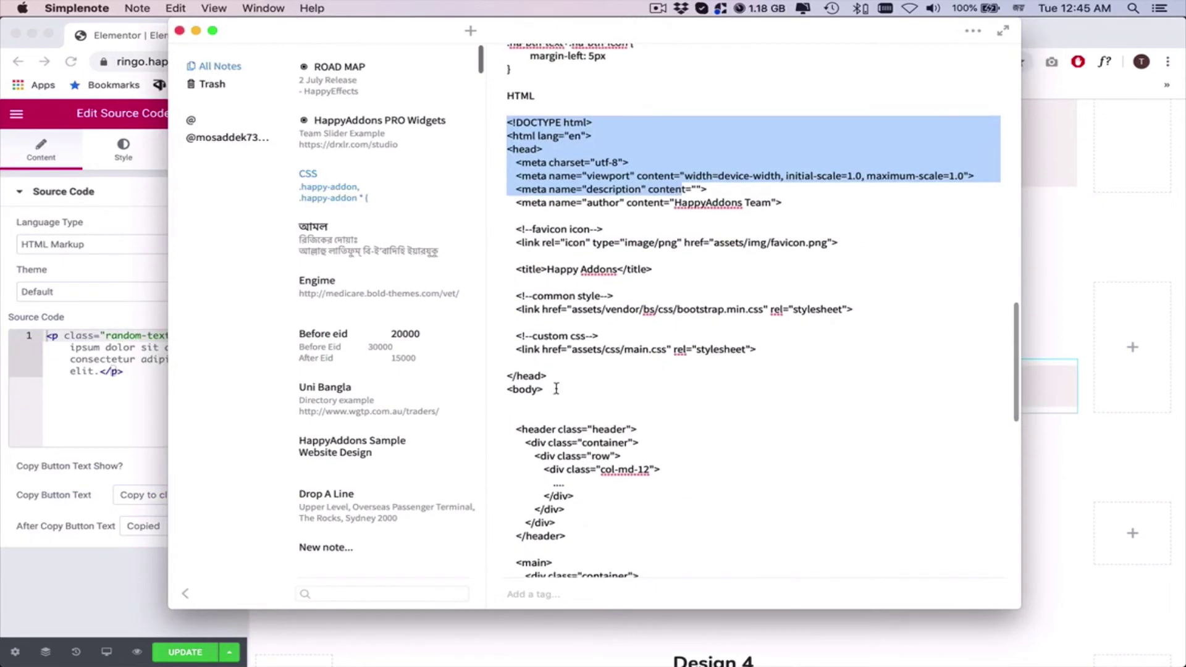
scroll(557, 388, "down", 12)
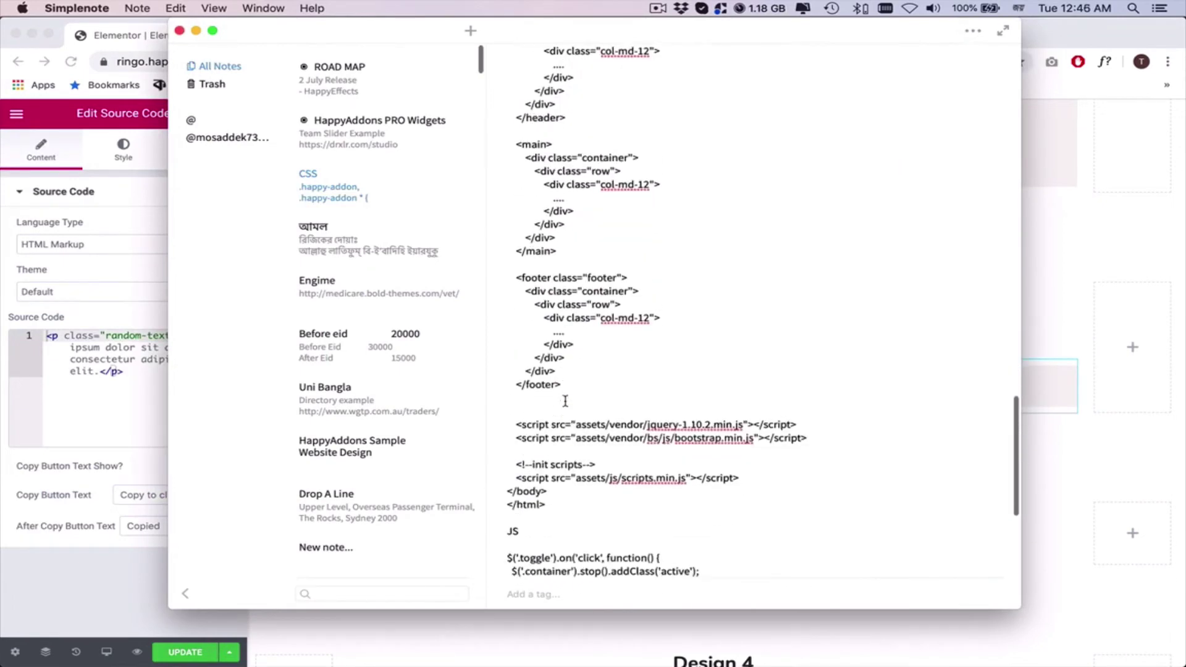
left_click(560, 486, "shift")
Step: Paste the copied HTML into the Design 2 code block and apply the Coy theme
key("cmd+c")
key("cmd+Tab")
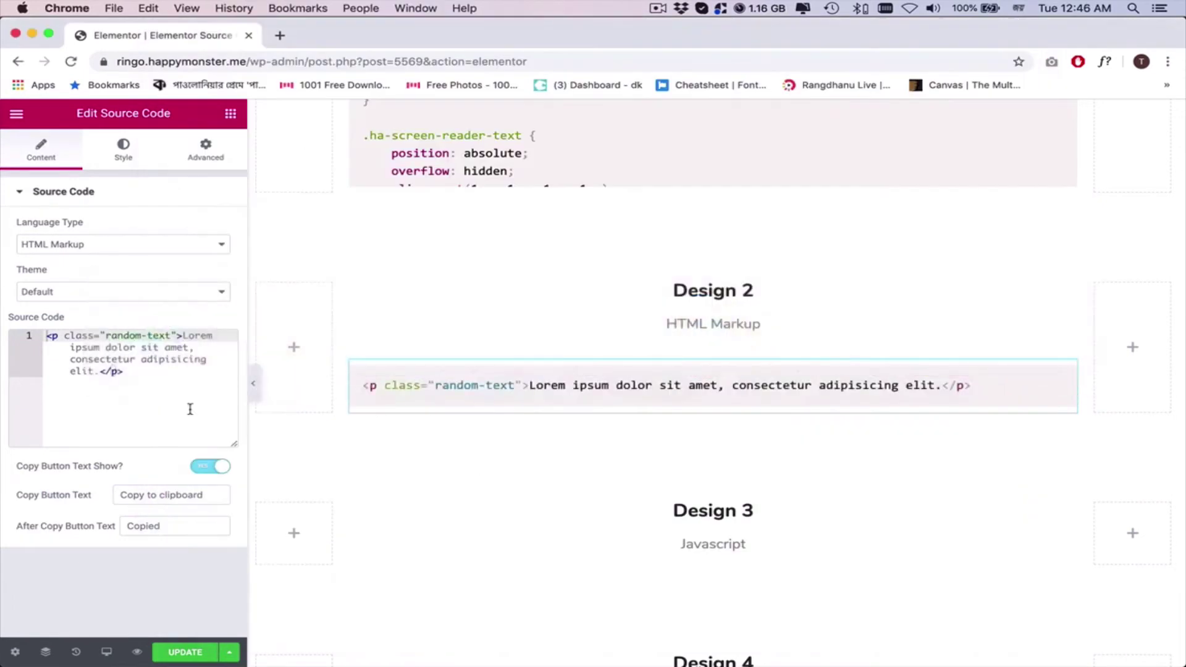
key("cmd+a")
key("cmd+v")
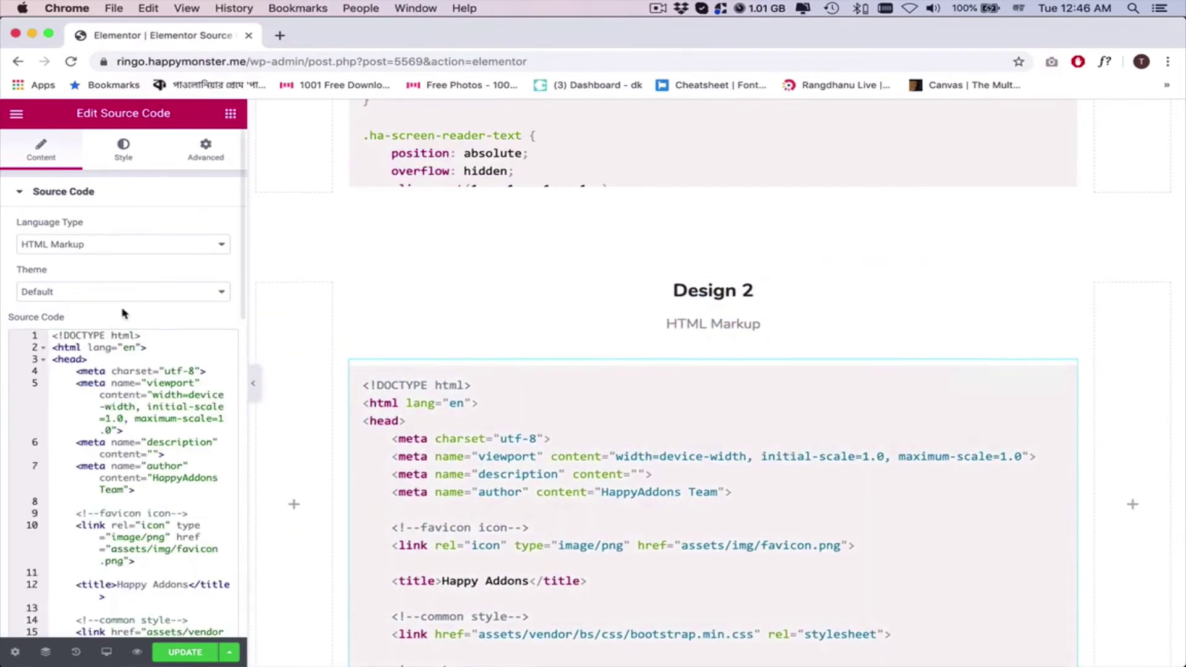
left_click(103, 293)
left_click(103, 302)
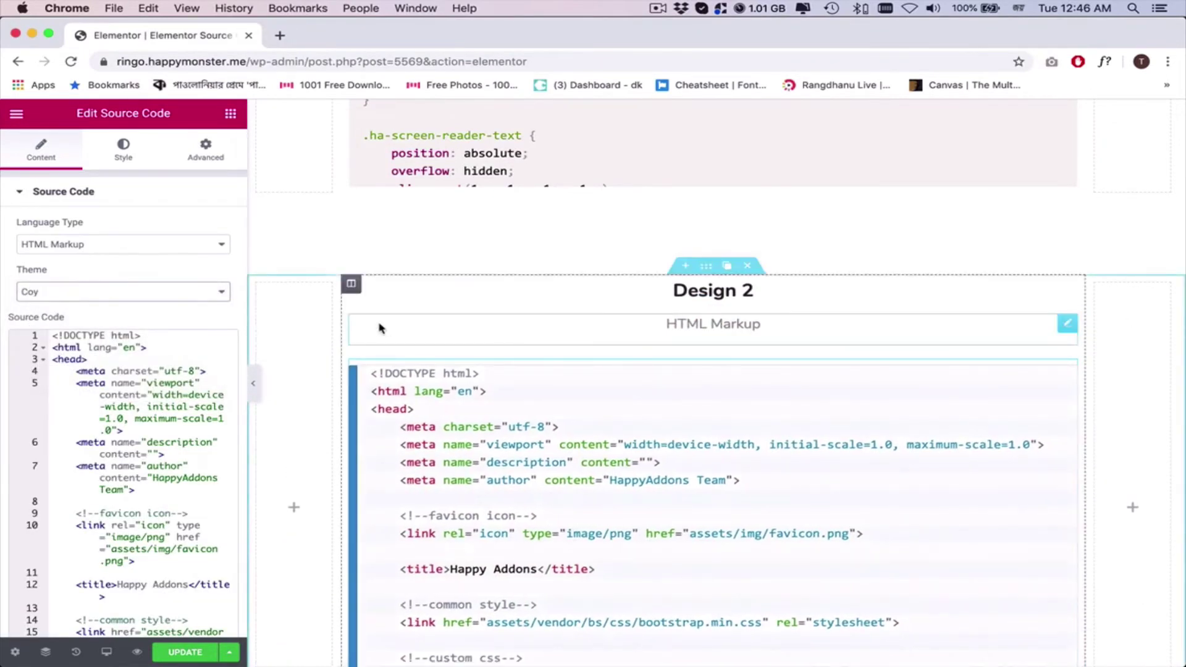
Step: Add another Source Code widget under Design 3 and set its language to JavaScript
scroll(278, 333, "down", 4)
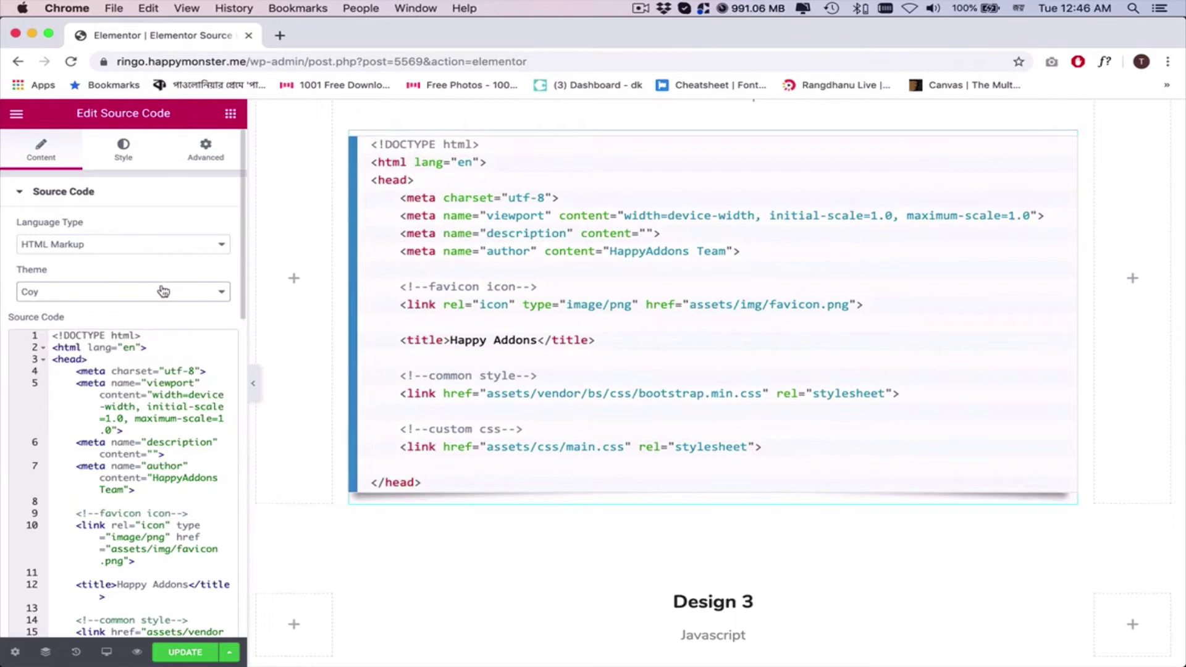
left_click(167, 197)
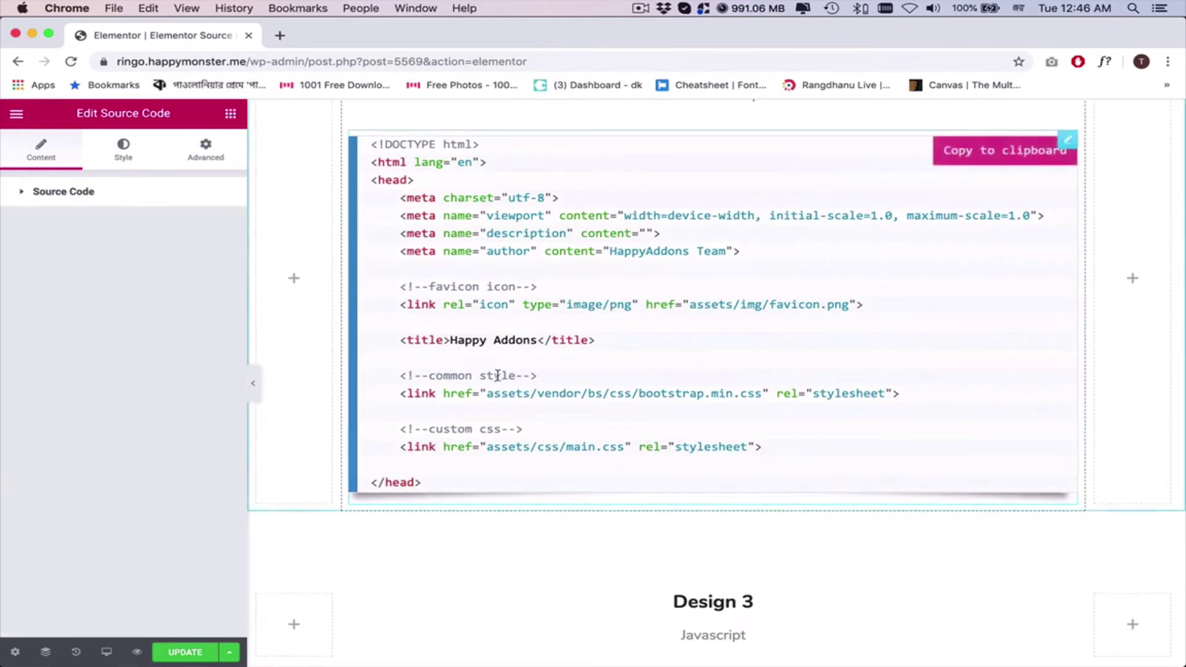
left_click(234, 118)
scroll(253, 334, "down", 5)
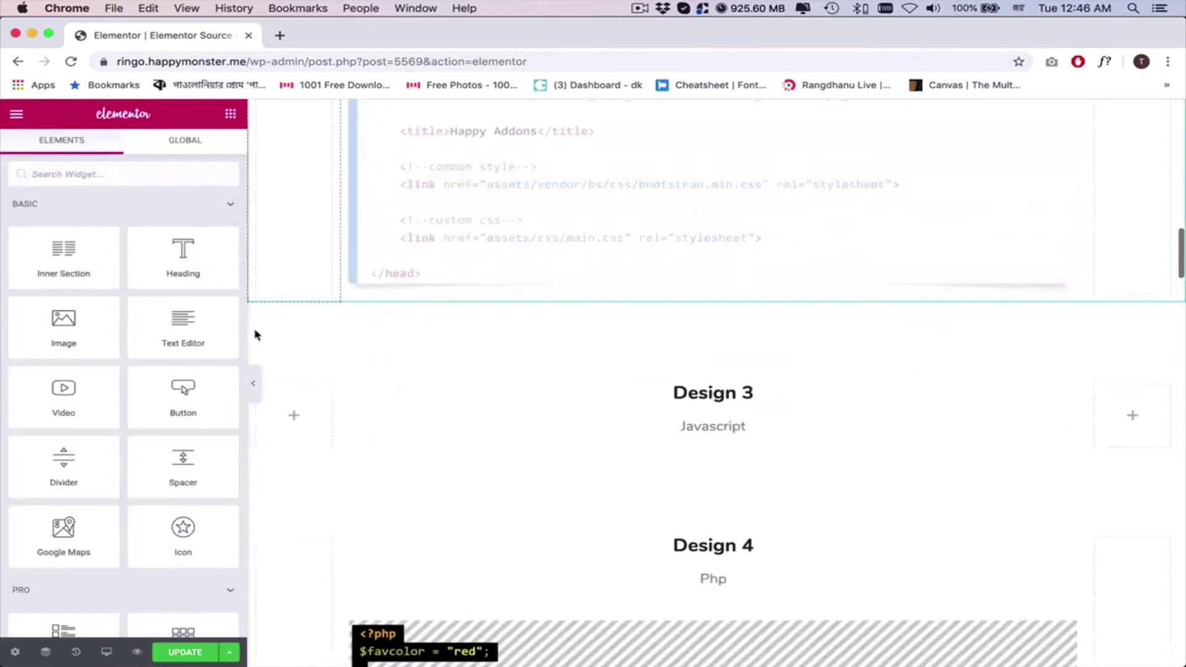
scroll(146, 337, "down", 10)
left_click_drag(164, 398, 711, 346)
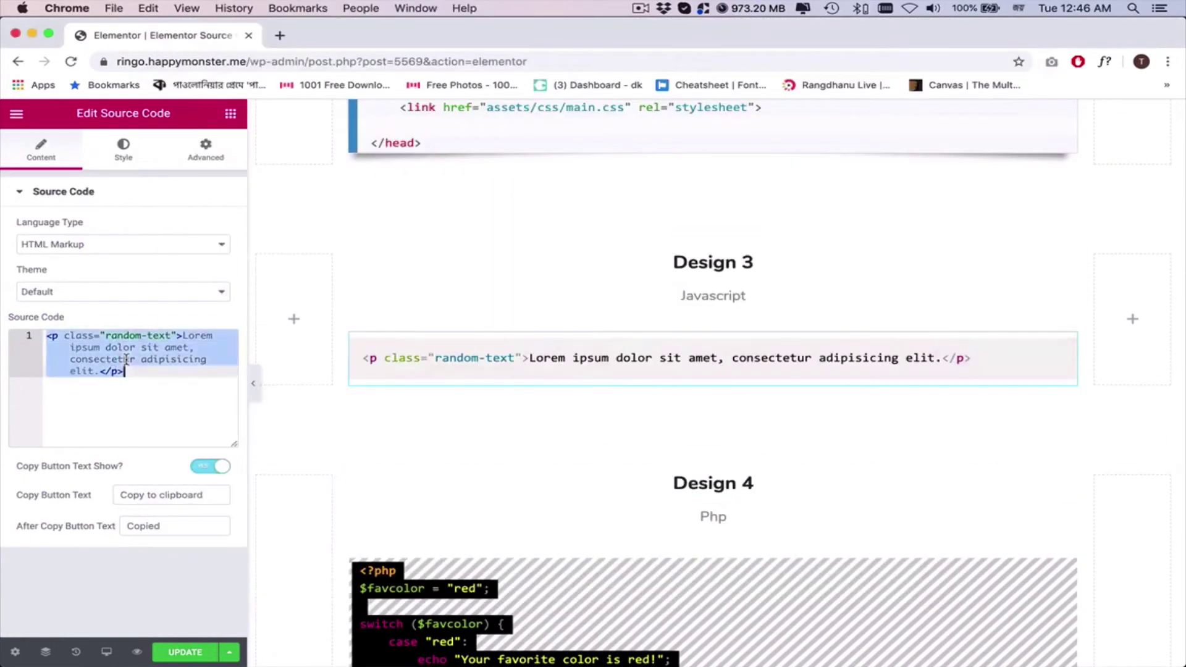
left_click(74, 244)
left_click(62, 281)
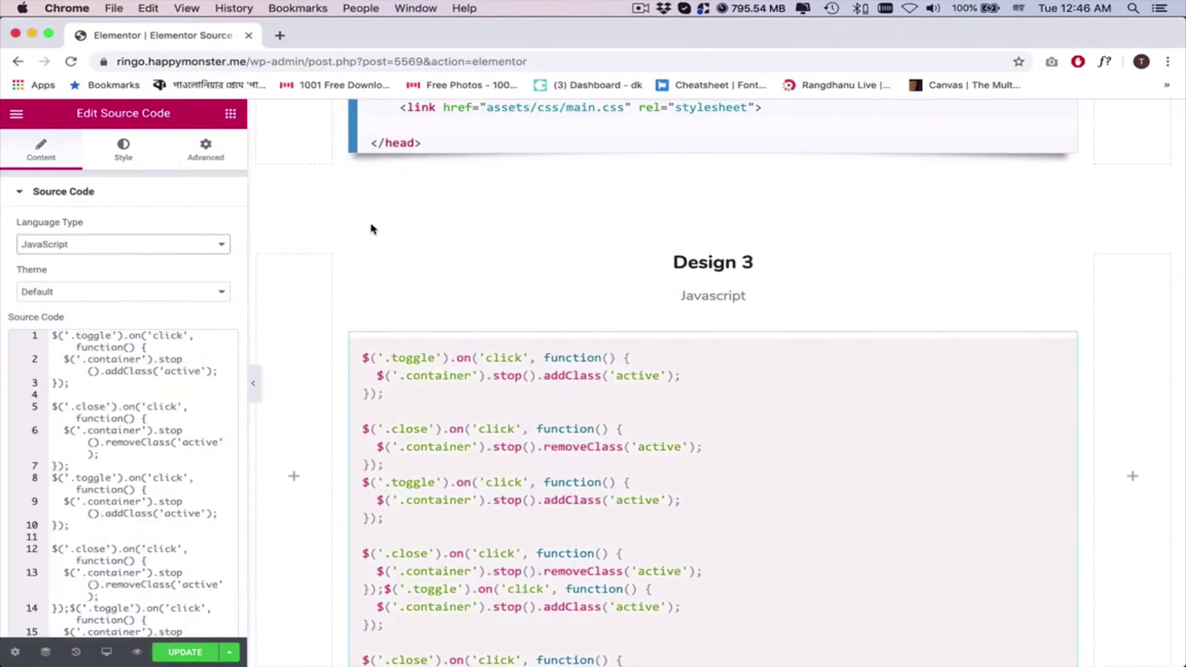
left_click(124, 150)
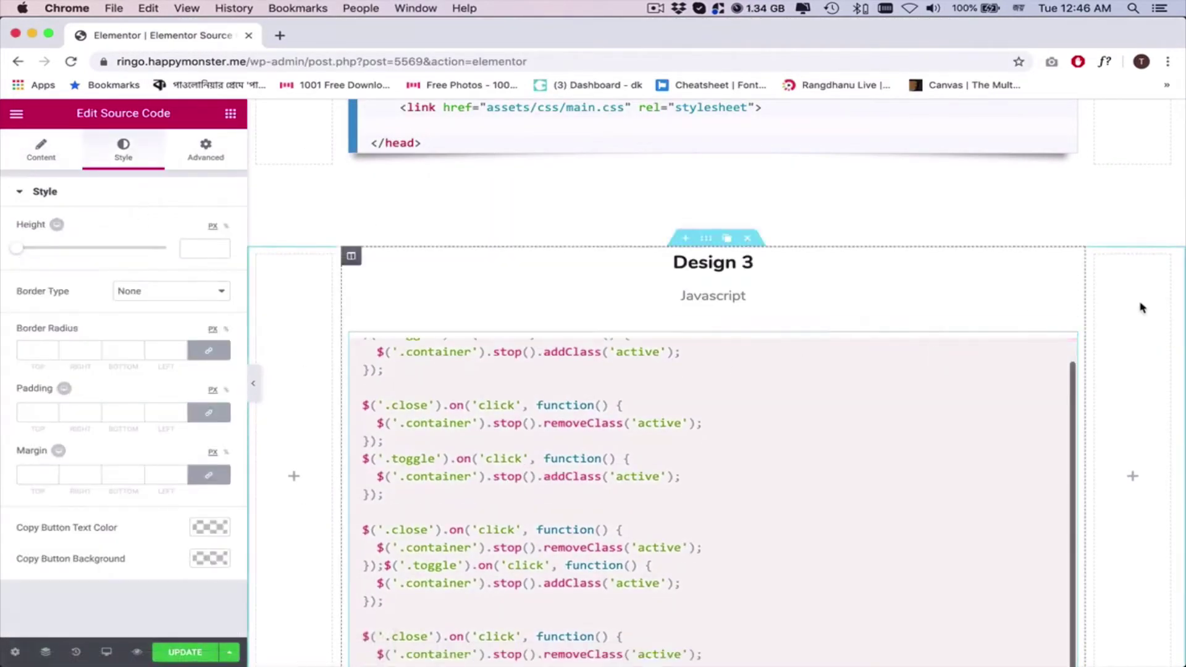
Step: Set the JavaScript block height to 571 with a 5 px solid #b7b7b7 border
scroll(1112, 309, "down", 4)
left_click_drag(17, 249, 104, 252)
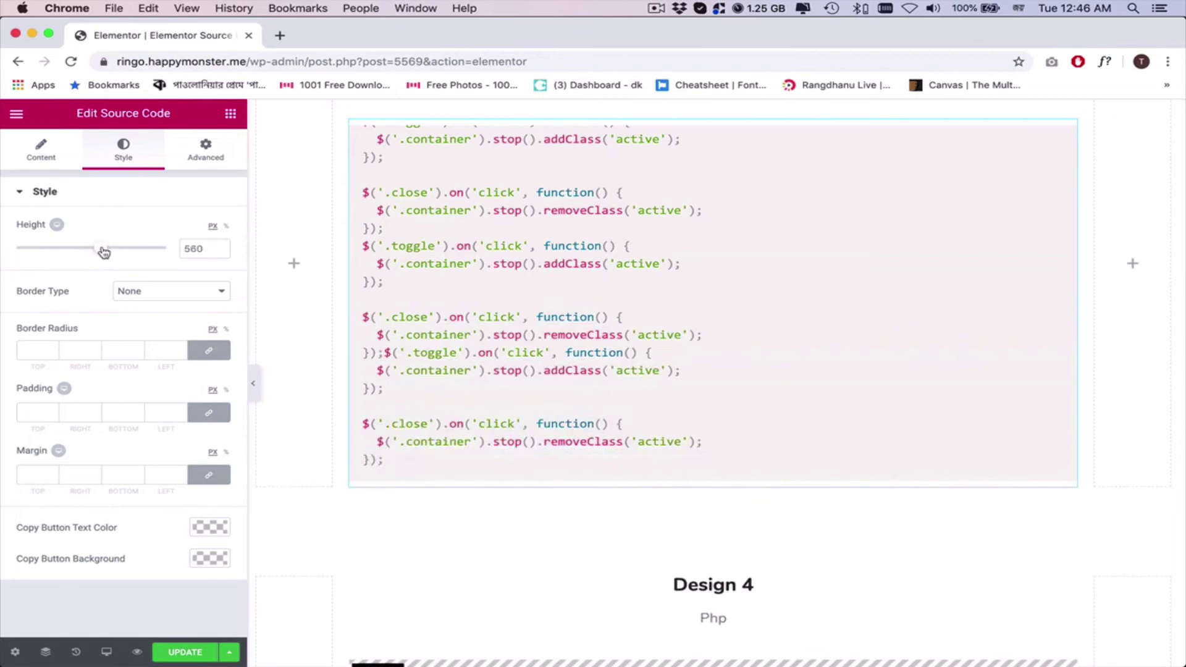
left_click(137, 294)
left_click(137, 303)
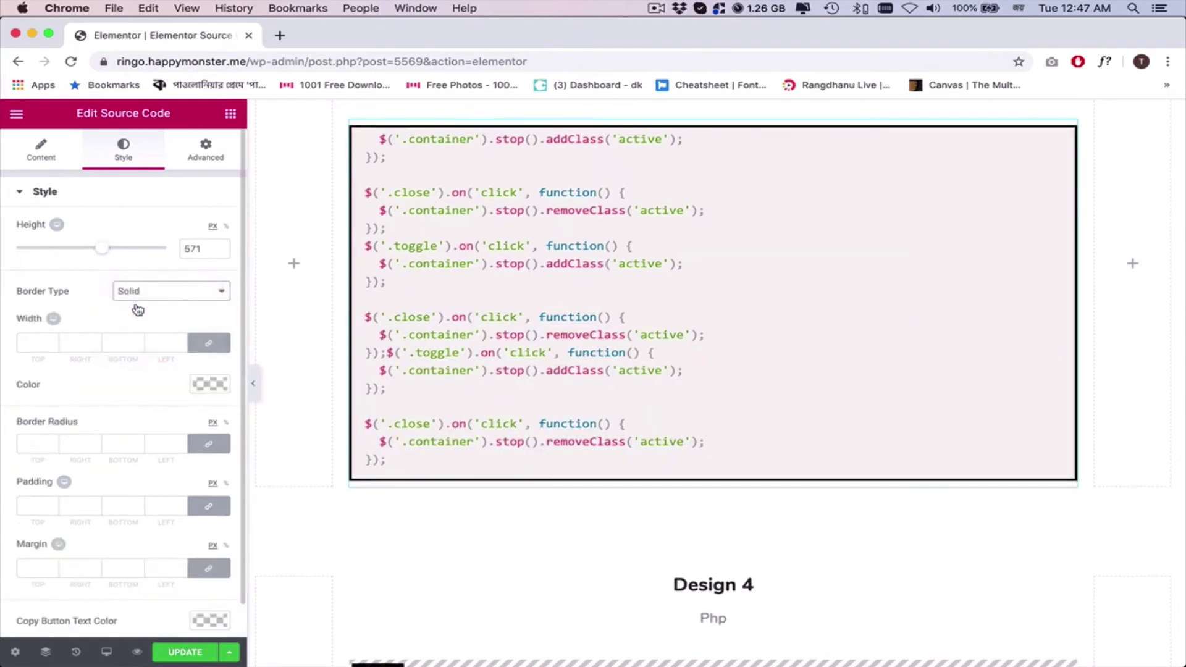
type("5")
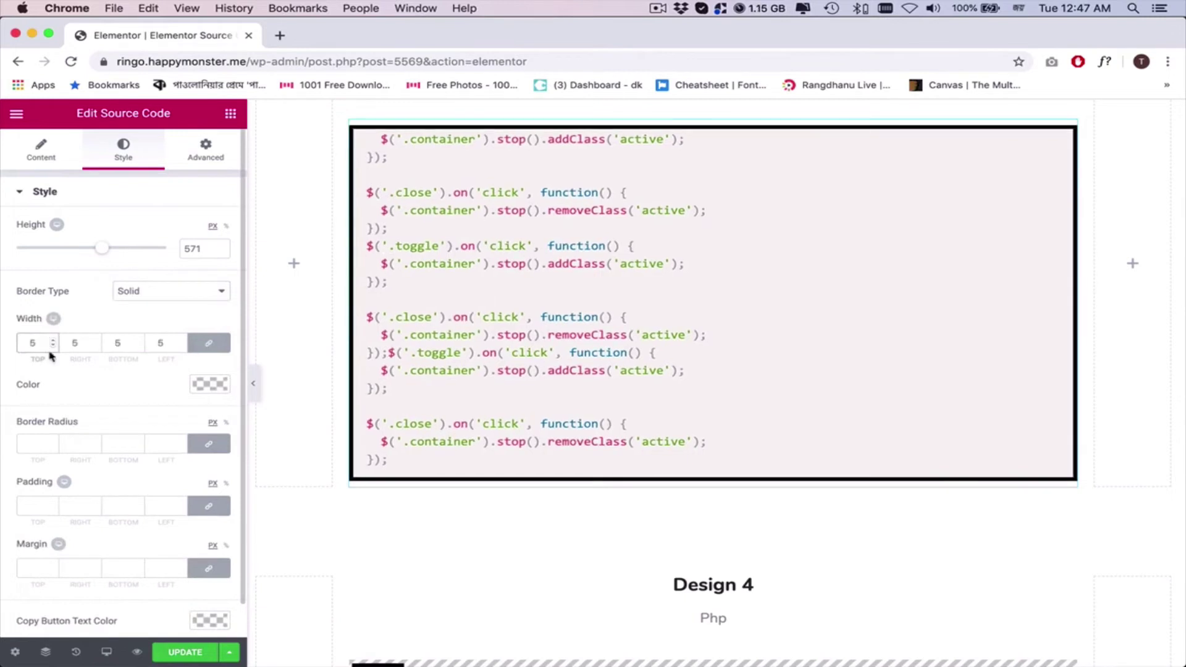
left_click(206, 381)
left_click(18, 447)
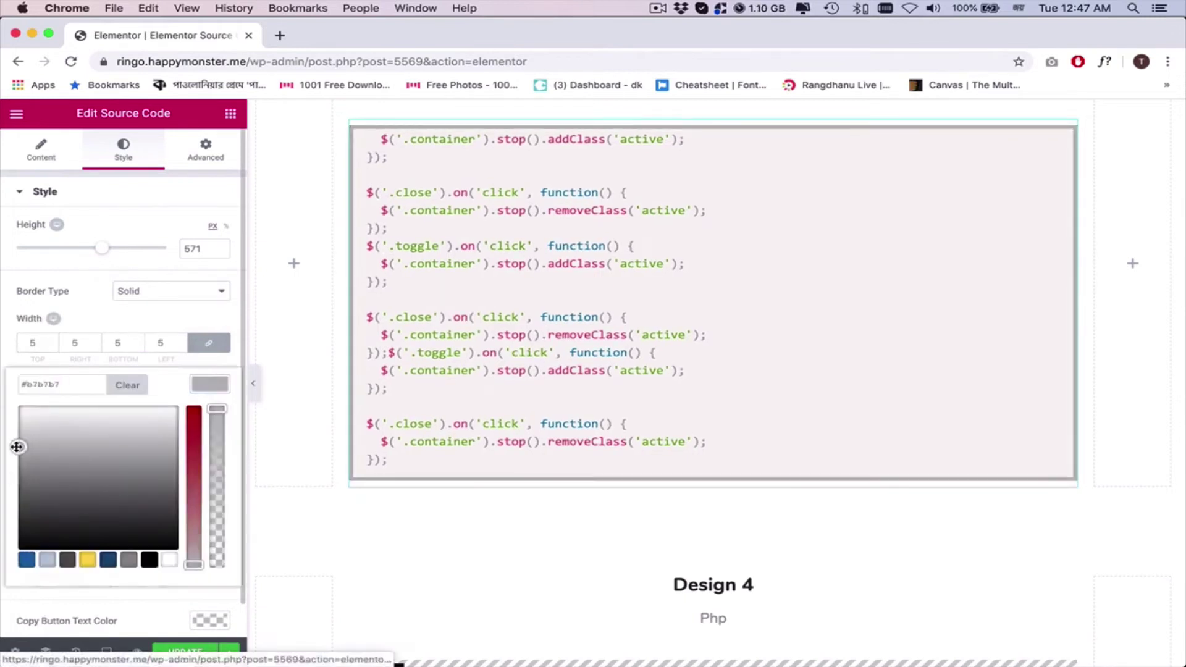
left_click(97, 321)
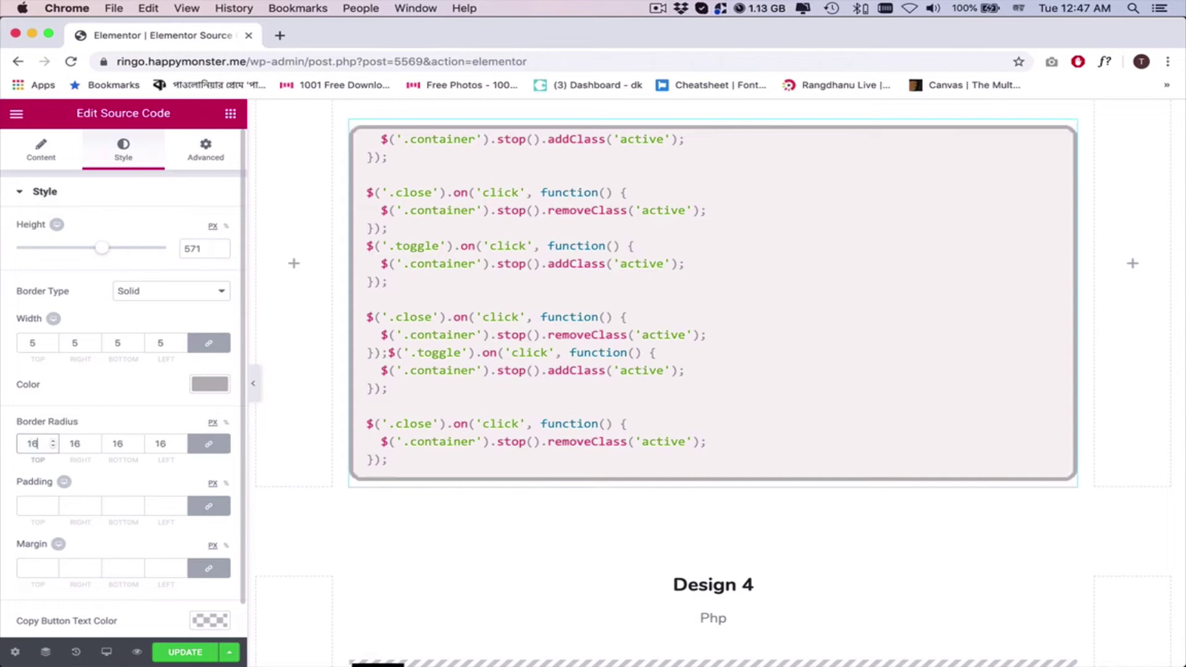
Step: Give the code block 16 px border radius and 50 px padding
scroll(74, 486, "down", 1)
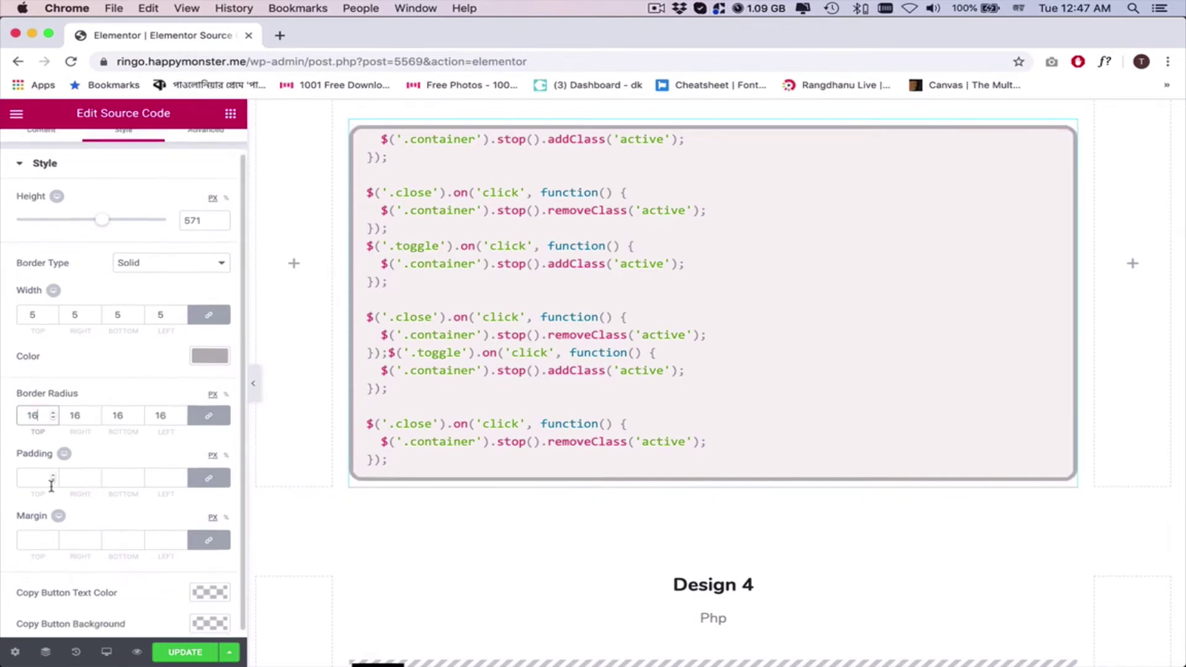
type("20")
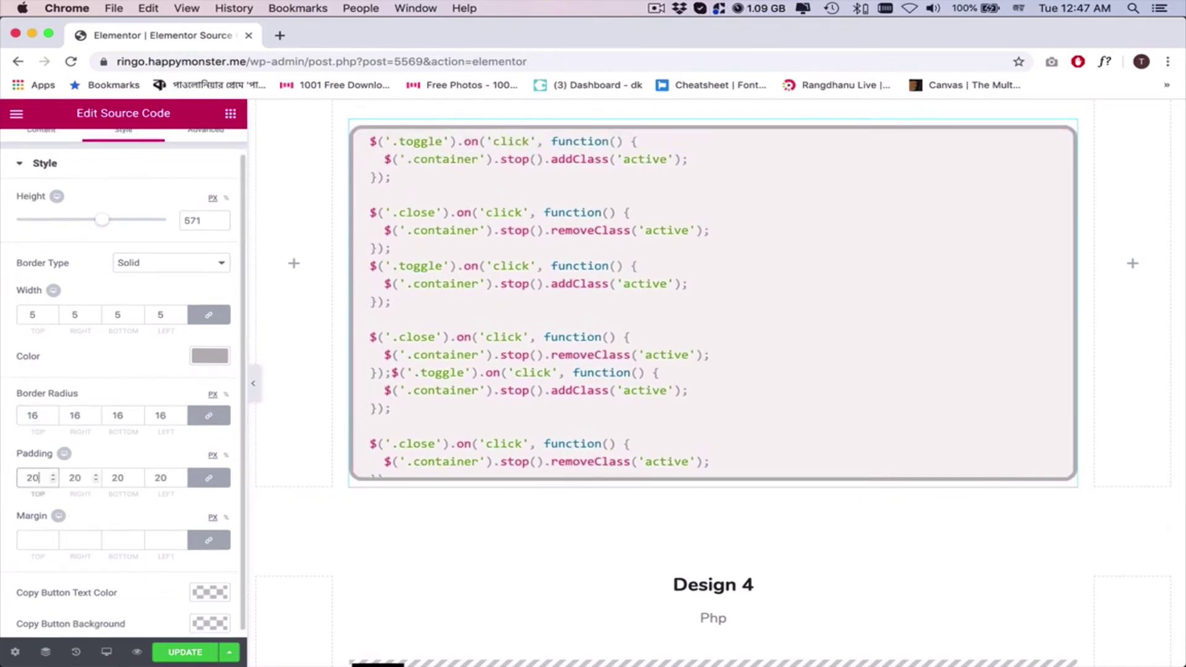
type("50")
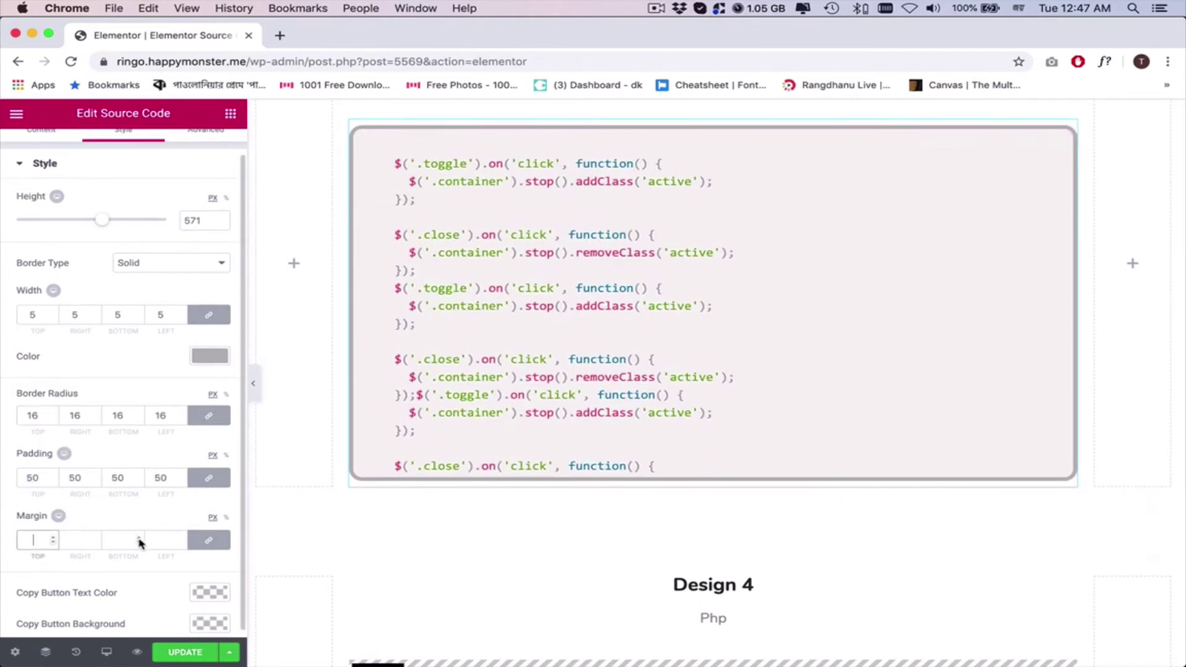
scroll(141, 543, "down", 1)
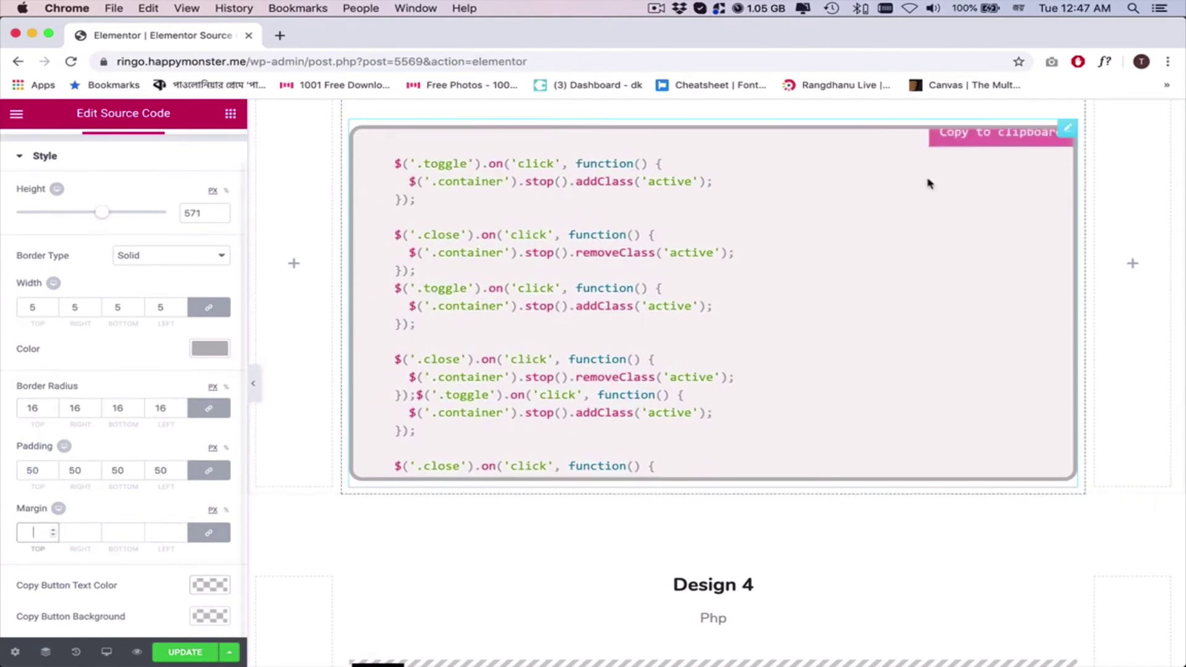
Step: Make the copy button text colour the yellow swatch
left_click(209, 585)
scroll(155, 585, "down", 3)
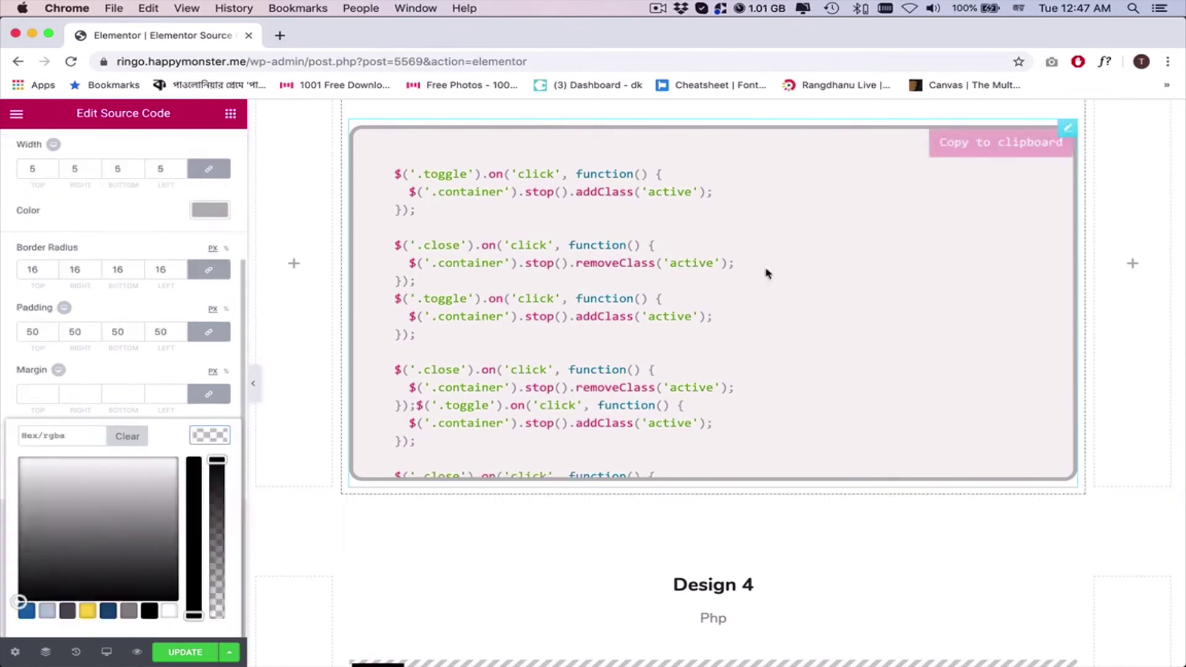
scroll(768, 273, "up", 5)
left_click(88, 611)
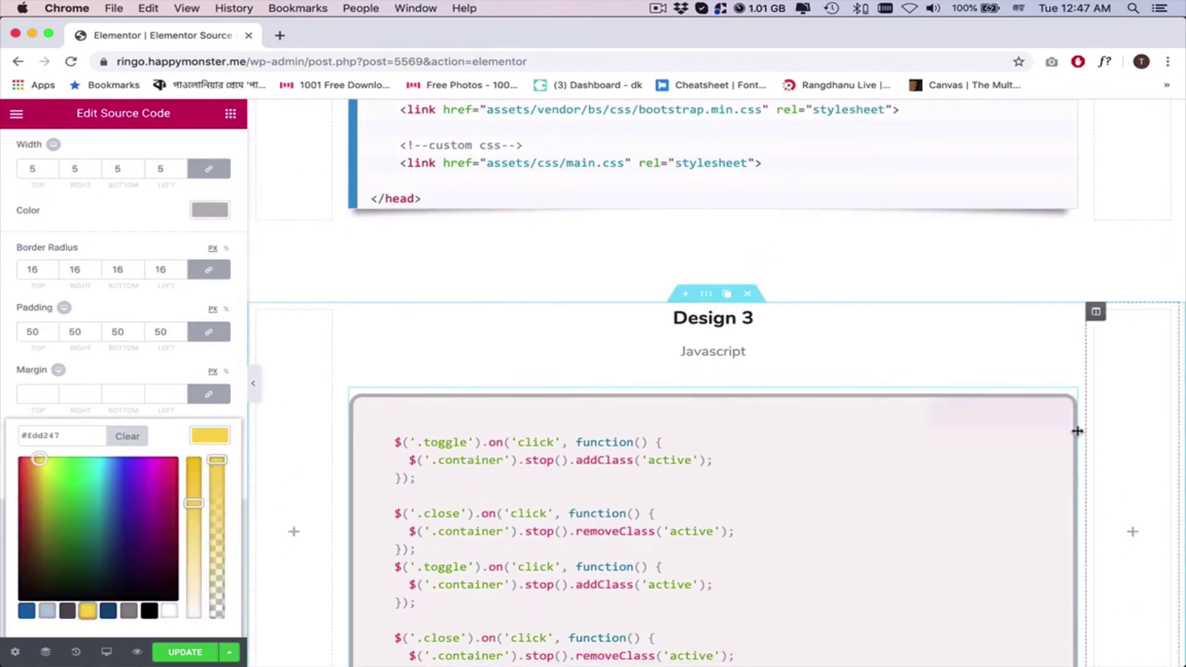
left_click(114, 391)
Step: Set the copy button background to a near-black colour
left_click(210, 478)
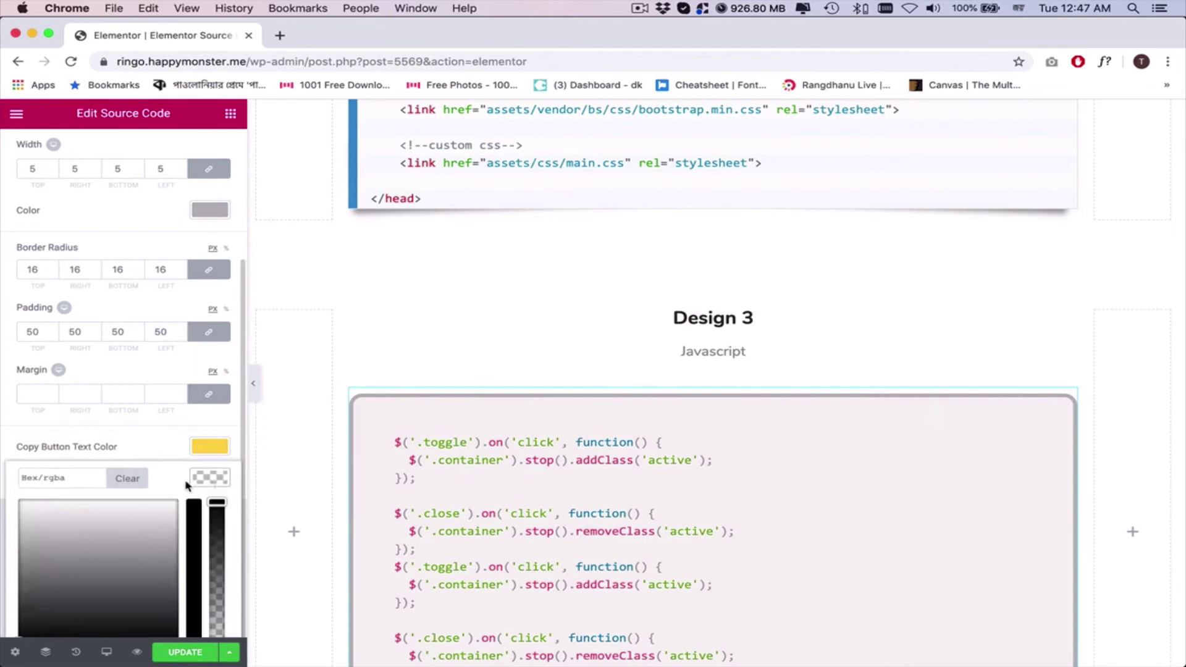
scroll(123, 556, "down", 1)
left_click(109, 612)
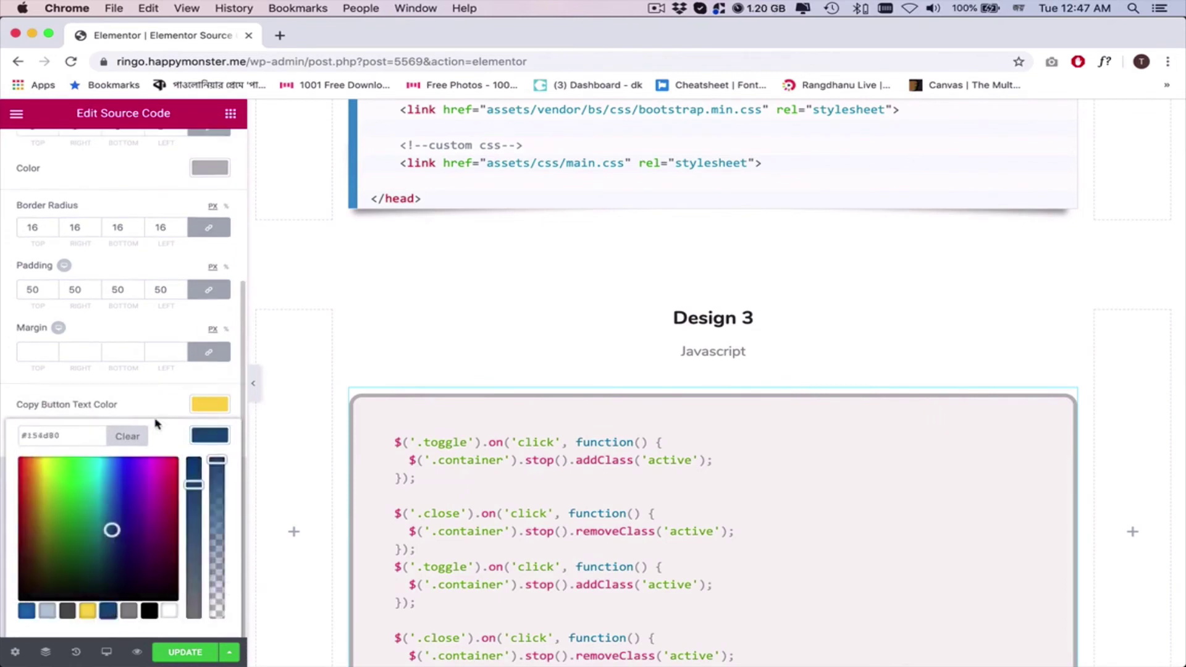
left_click(651, 429)
left_click(213, 438)
left_click_drag(72, 500, 116, 591)
mouse_move(1018, 444)
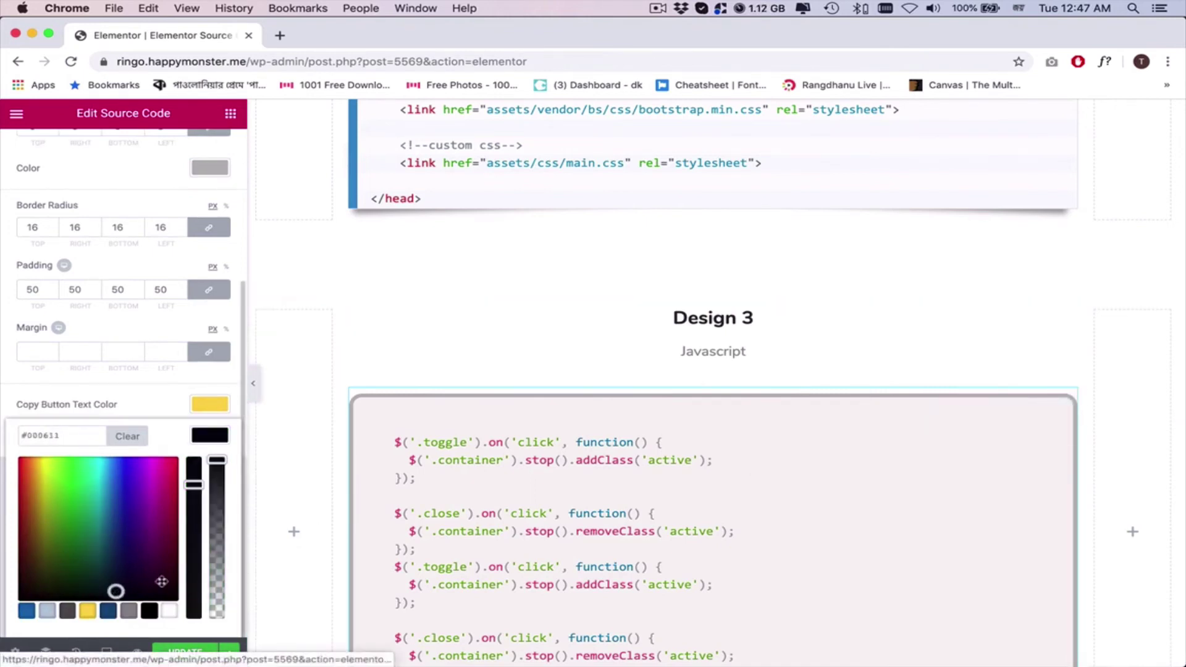
left_click(159, 403)
left_click(253, 383)
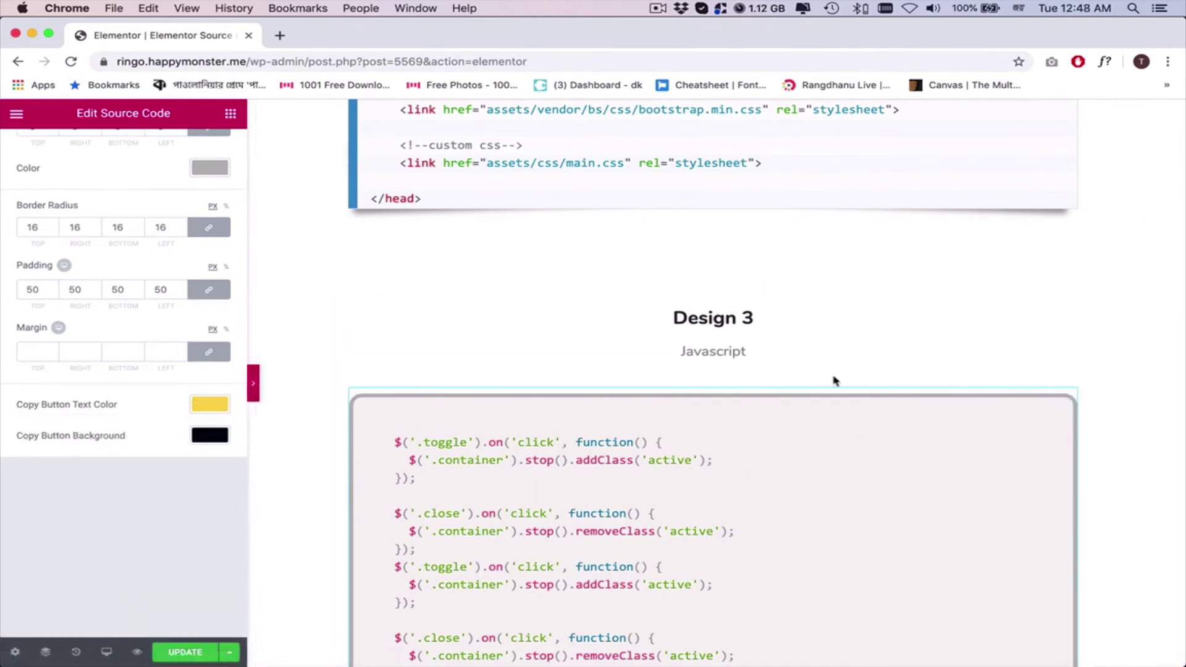
Step: Scroll the full-width preview through the Design 1 to Design 8 code blocks and back up
scroll(864, 381, "down", 5)
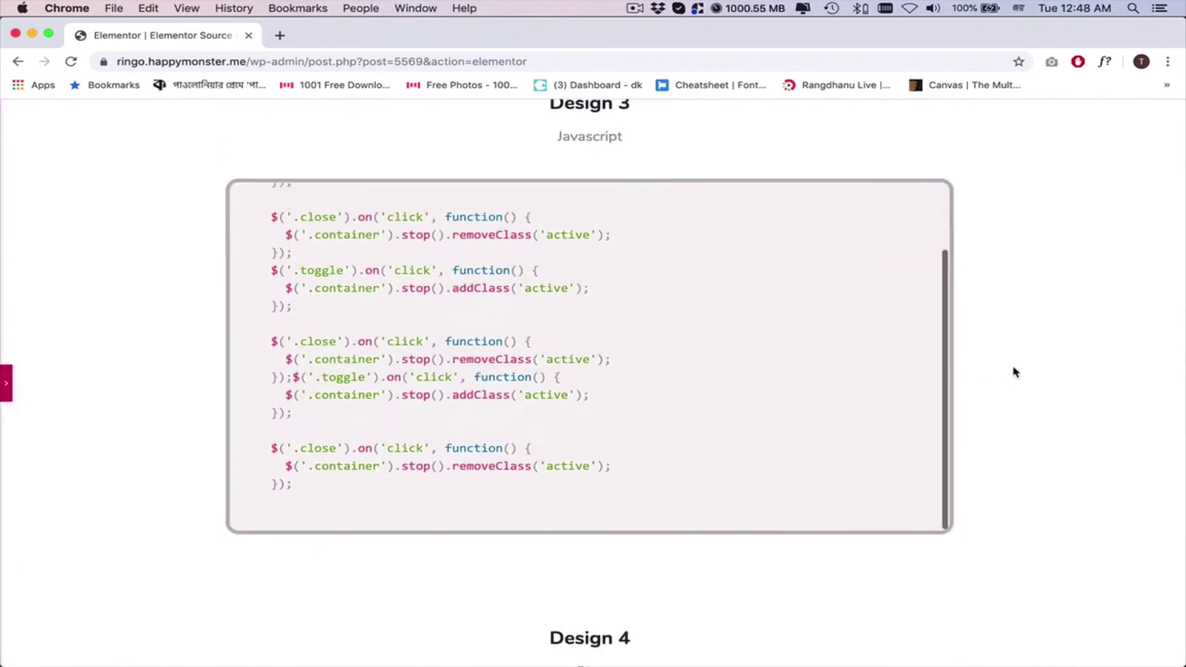
scroll(1014, 372, "down", 10)
scroll(1014, 372, "down", 10)
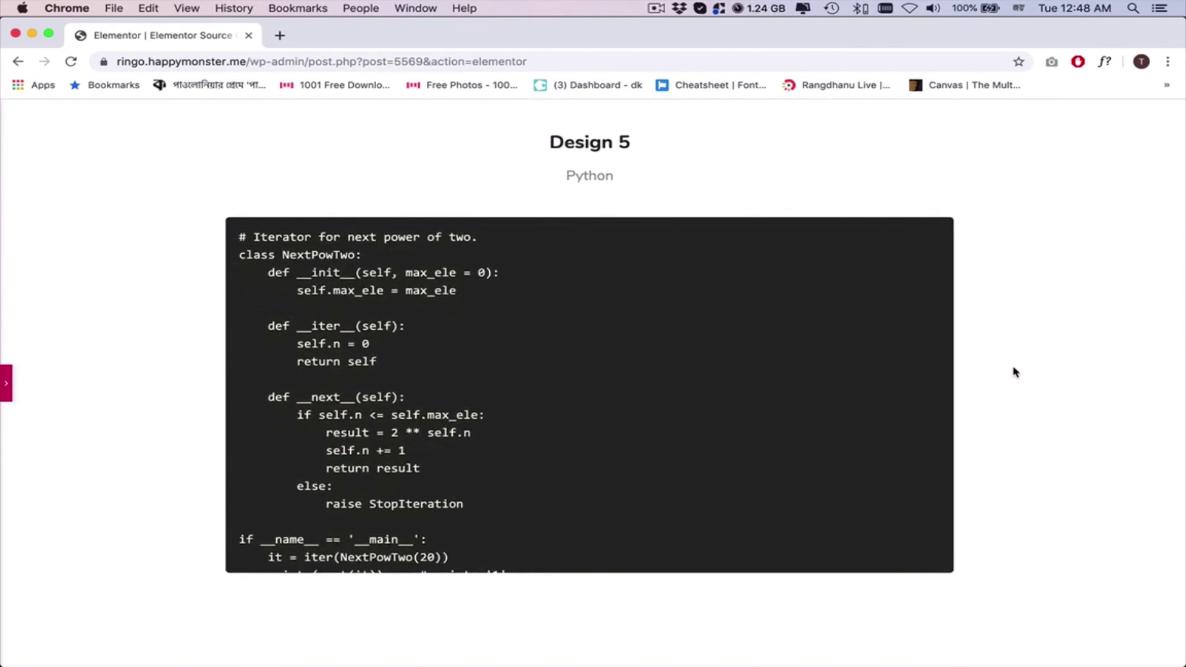
scroll(1014, 372, "down", 12)
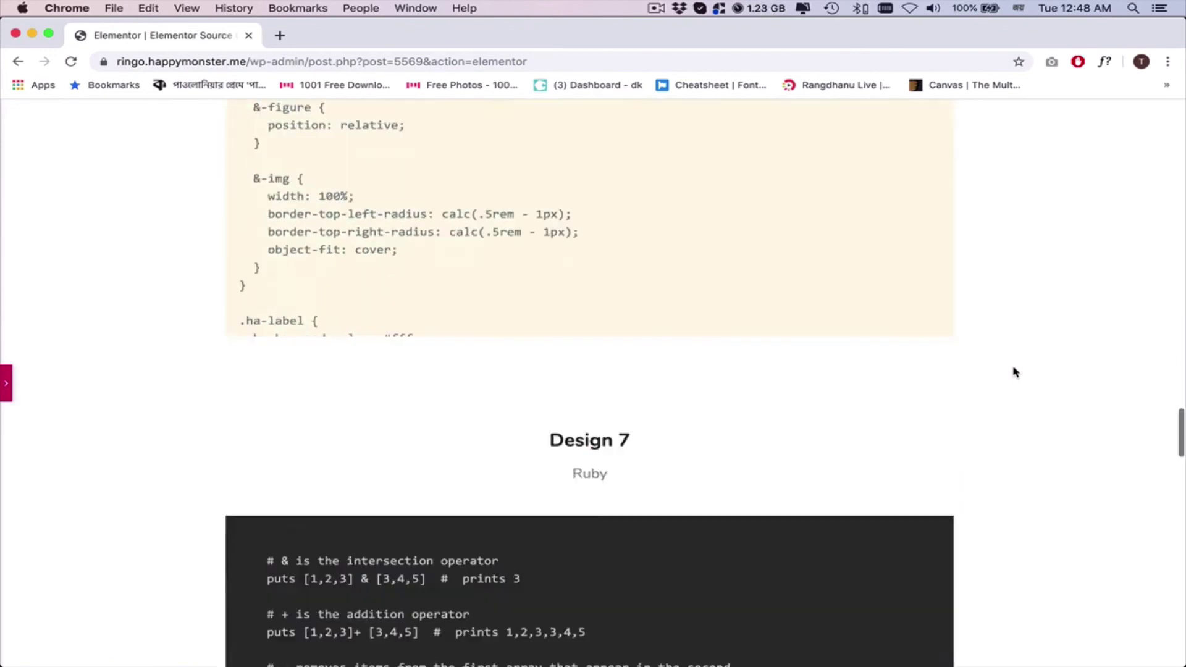
scroll(1014, 371, "down", 14)
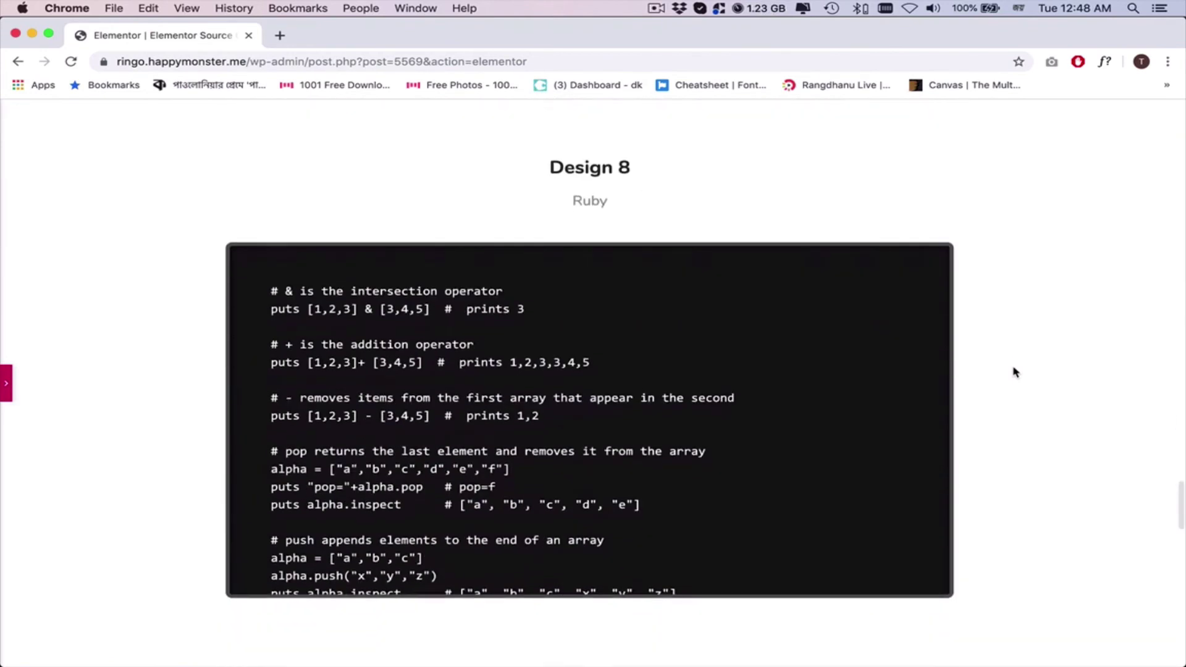
scroll(1014, 372, "down", 13)
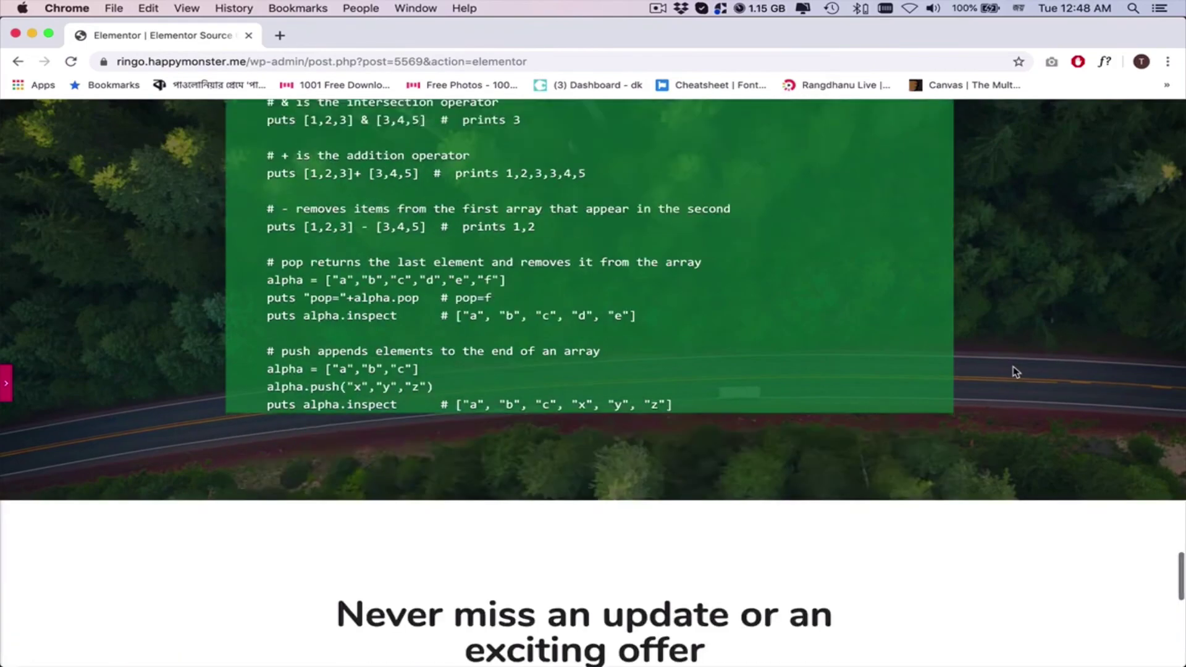
scroll(1014, 372, "down", 6)
scroll(1014, 372, "up", 20)
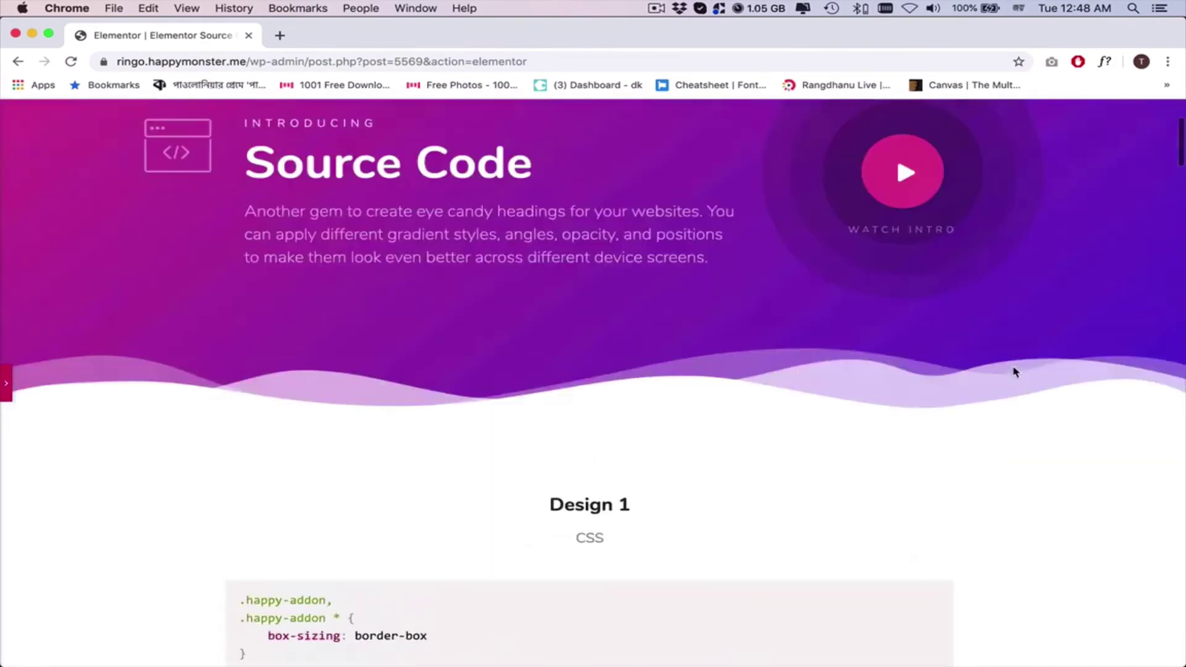